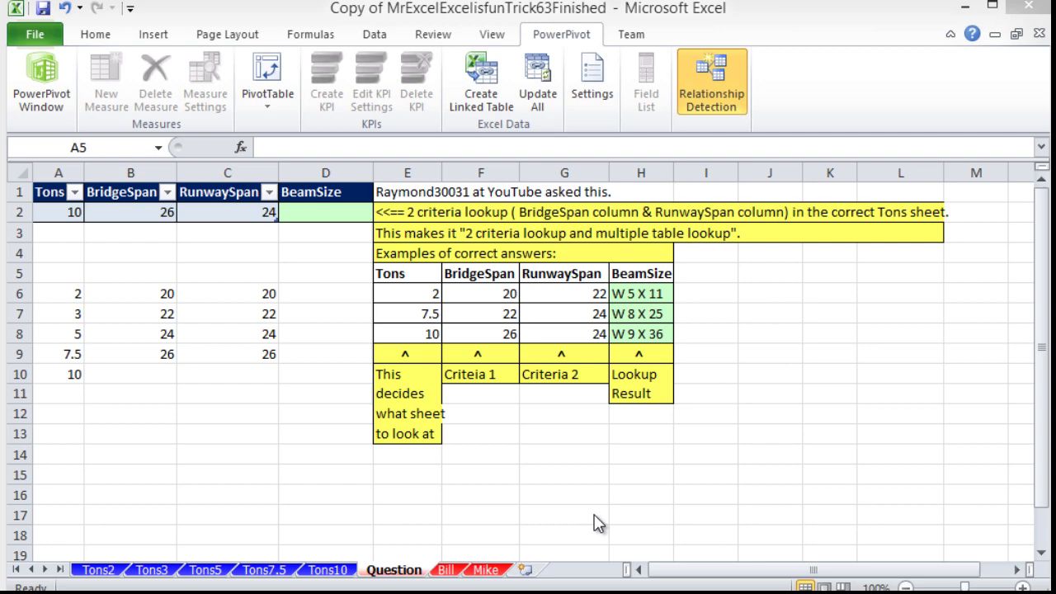
- Review the Tons, BridgeSpan and RunwaySpan criteria table in A1:C2 of the Question sheet
{"action": "key", "text": "shift+Up"}
{"action": "key", "text": "shift+Up"}
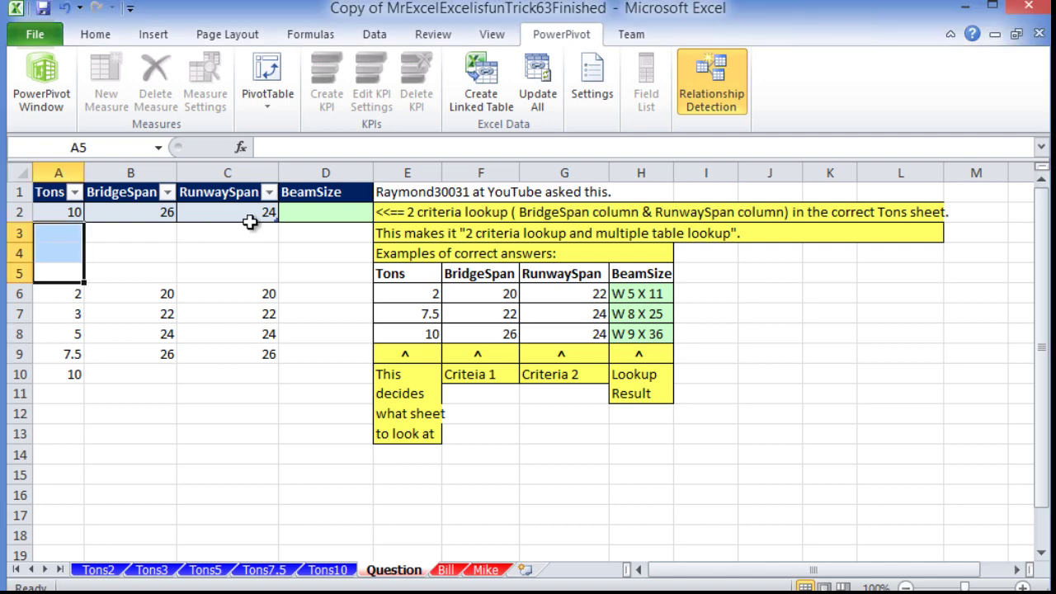
{"action": "left_click_drag", "start_coordinate": [233, 212], "coordinate": [71, 212]}
{"action": "left_click", "coordinate": [71, 212]}
{"action": "left_click", "coordinate": [145, 212]}
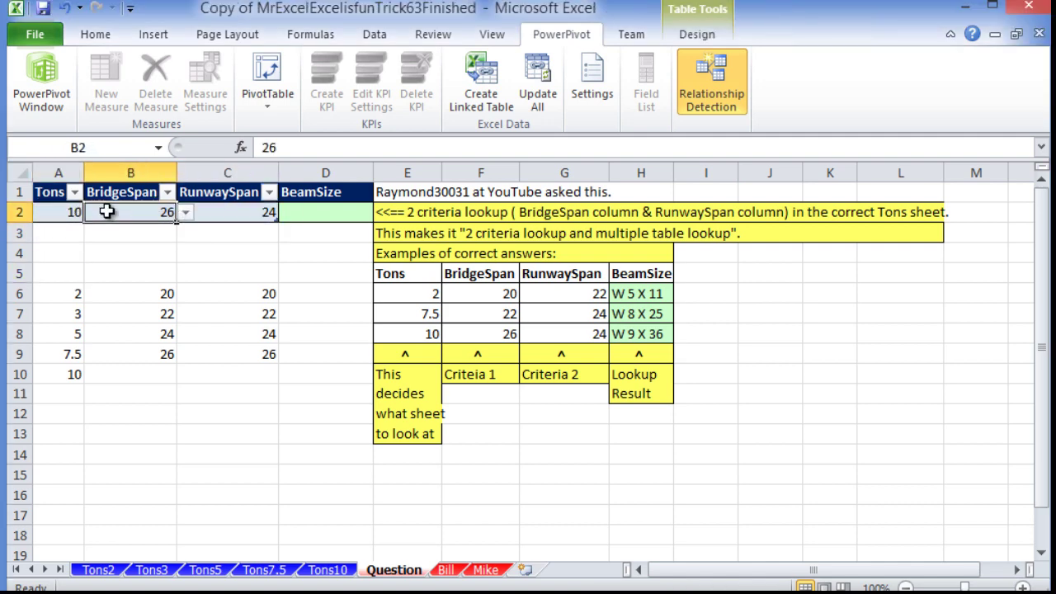
{"action": "left_click", "coordinate": [268, 206]}
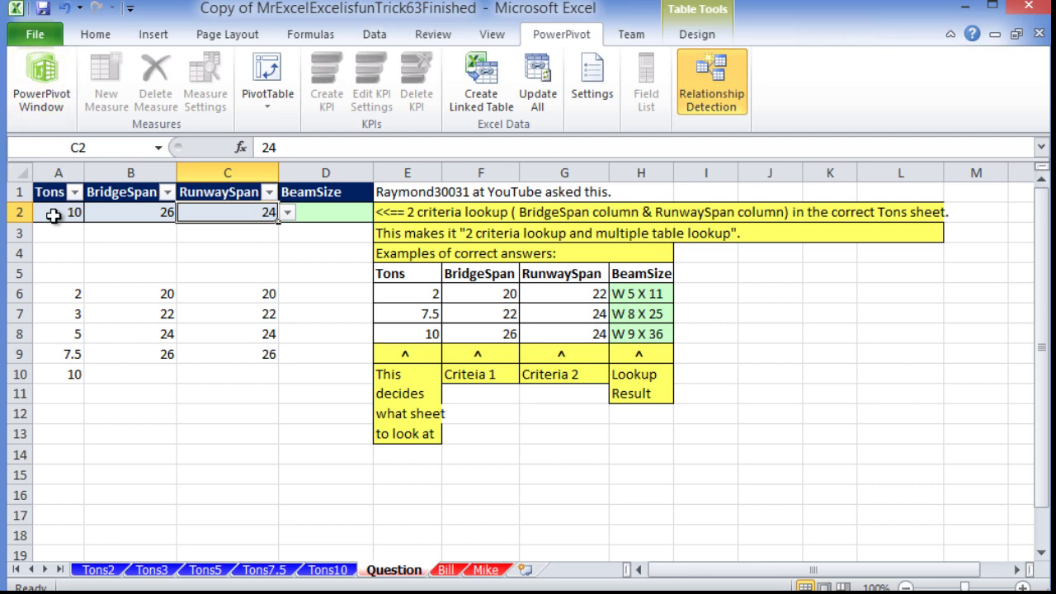
{"action": "left_click_drag", "start_coordinate": [50, 192], "coordinate": [271, 234]}
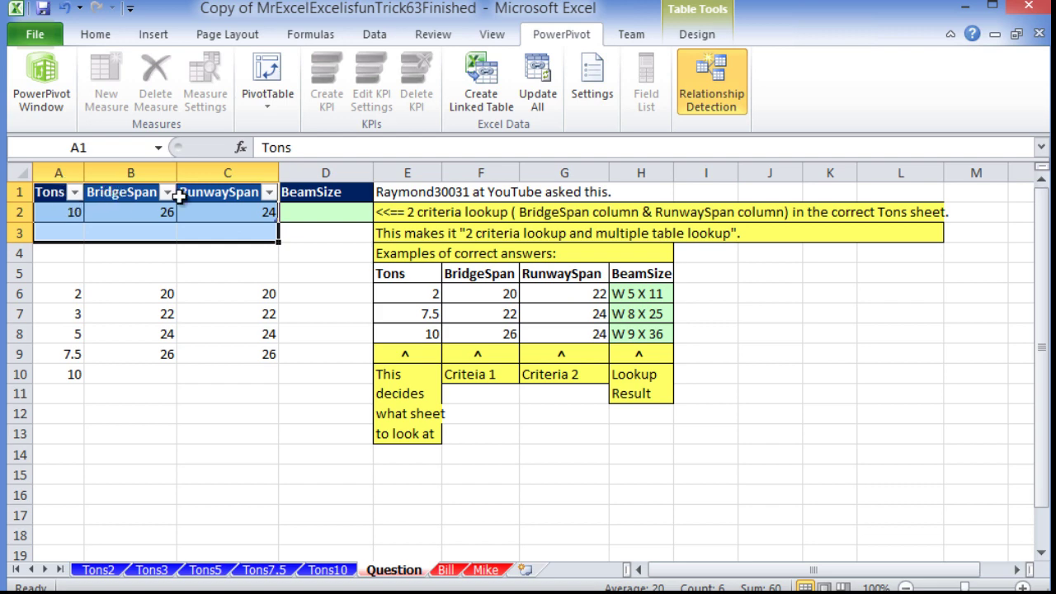
{"action": "left_click", "coordinate": [227, 195]}
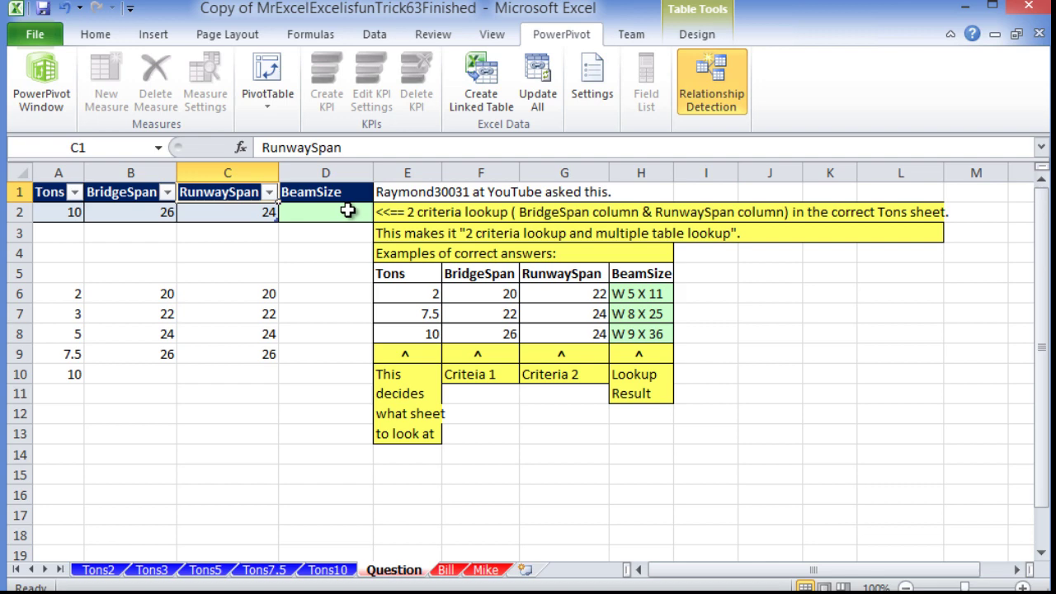
- Look through the Tons10 and Tons7.5 sheets, selecting the BridgeSpan7.5 and RunwaySpan7.5 values in A2:B17
{"action": "left_click", "coordinate": [346, 571]}
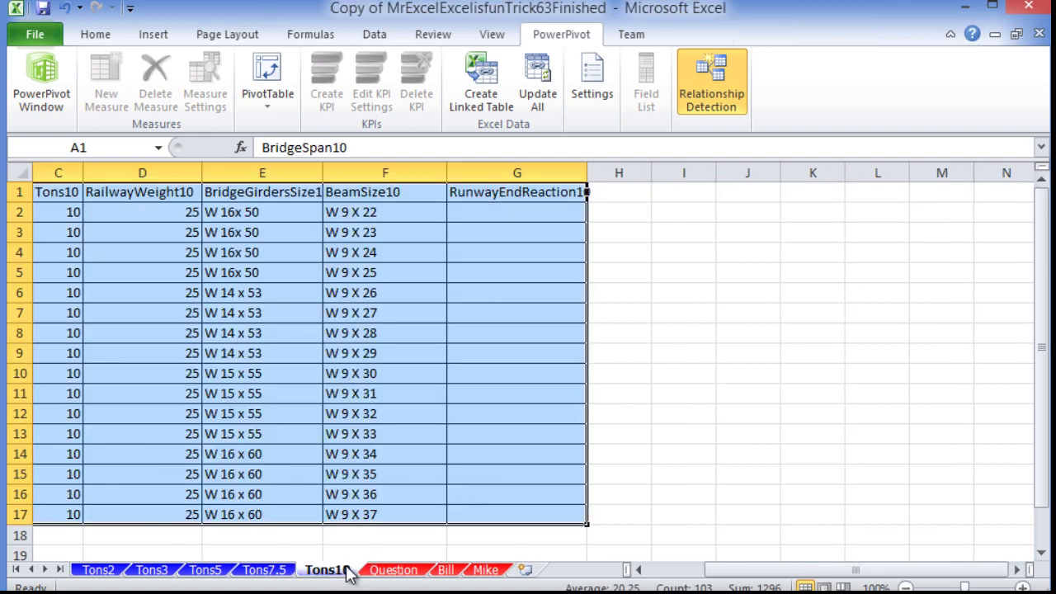
{"action": "left_click", "coordinate": [264, 571]}
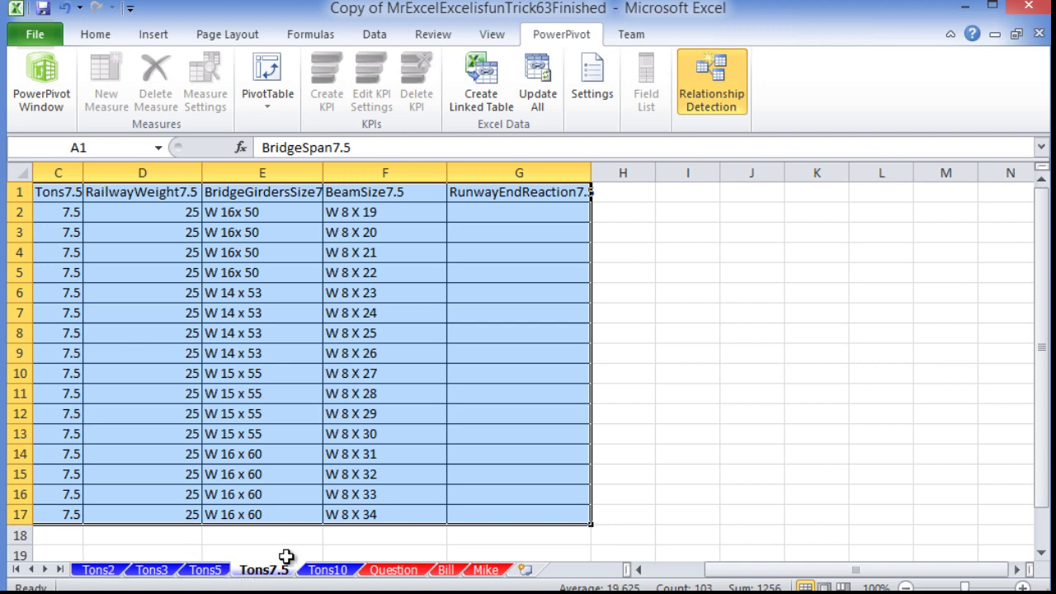
{"action": "left_click", "coordinate": [438, 495]}
{"action": "left_click_drag", "start_coordinate": [535, 504], "coordinate": [49, 191]}
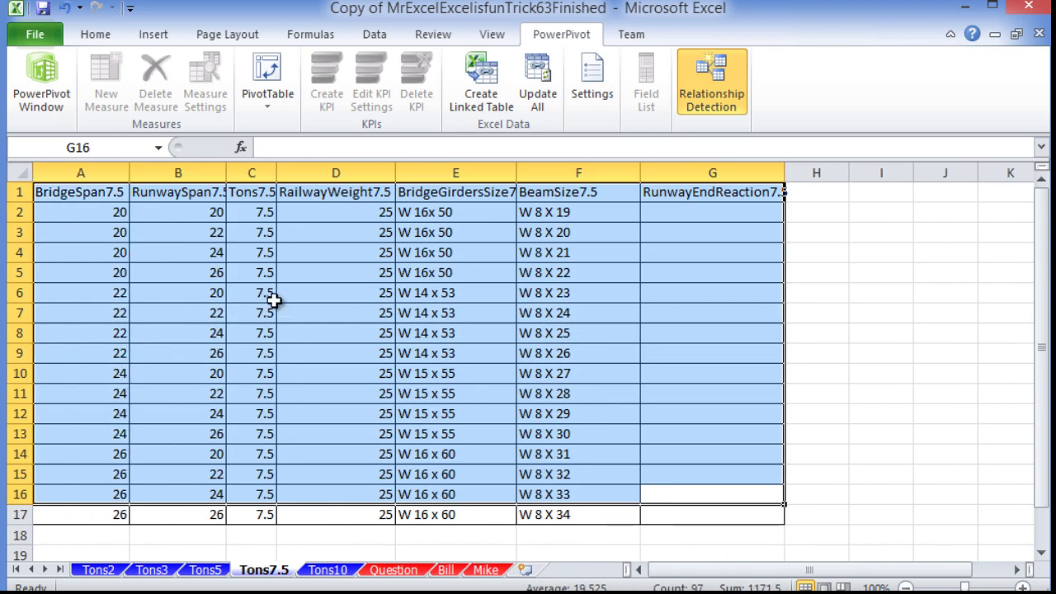
{"action": "left_click", "coordinate": [135, 311]}
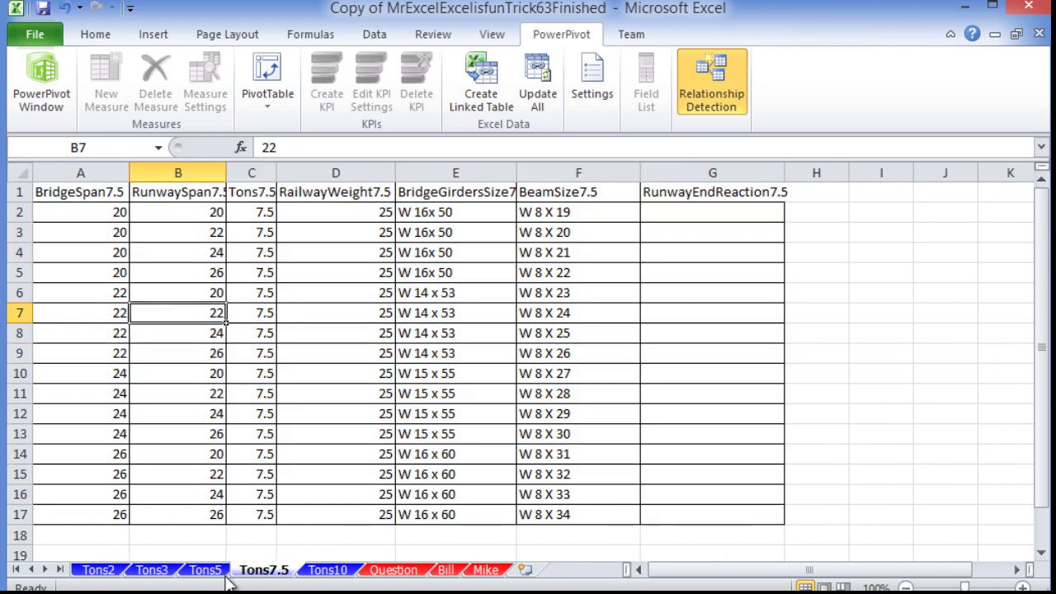
{"action": "left_click_drag", "start_coordinate": [111, 514], "coordinate": [146, 213]}
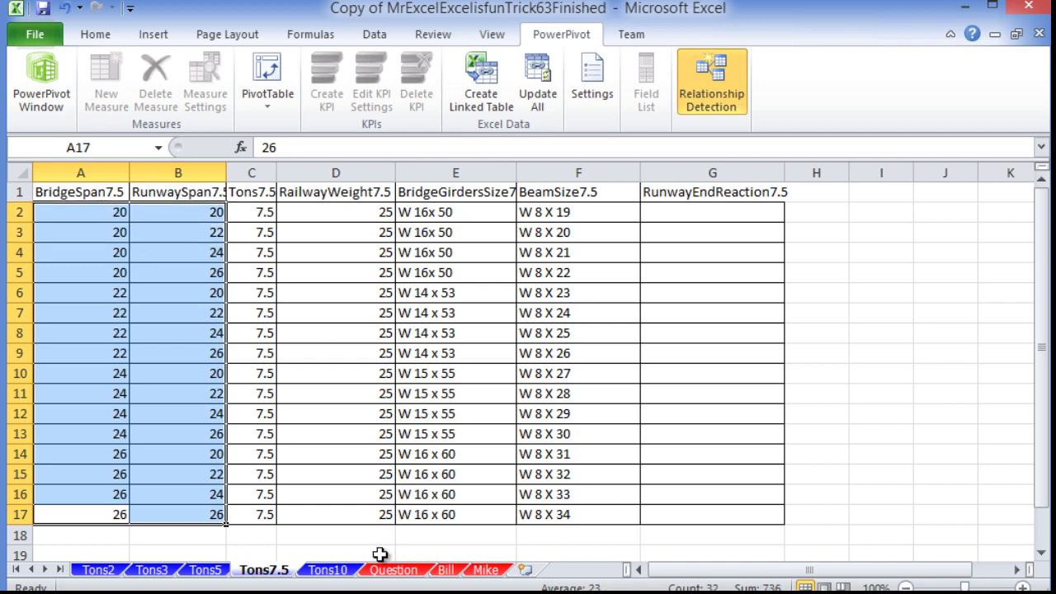
- Return to the Question sheet and go over the Tons, BridgeSpan and RunwaySpan criteria cells
{"action": "left_click", "coordinate": [393, 570]}
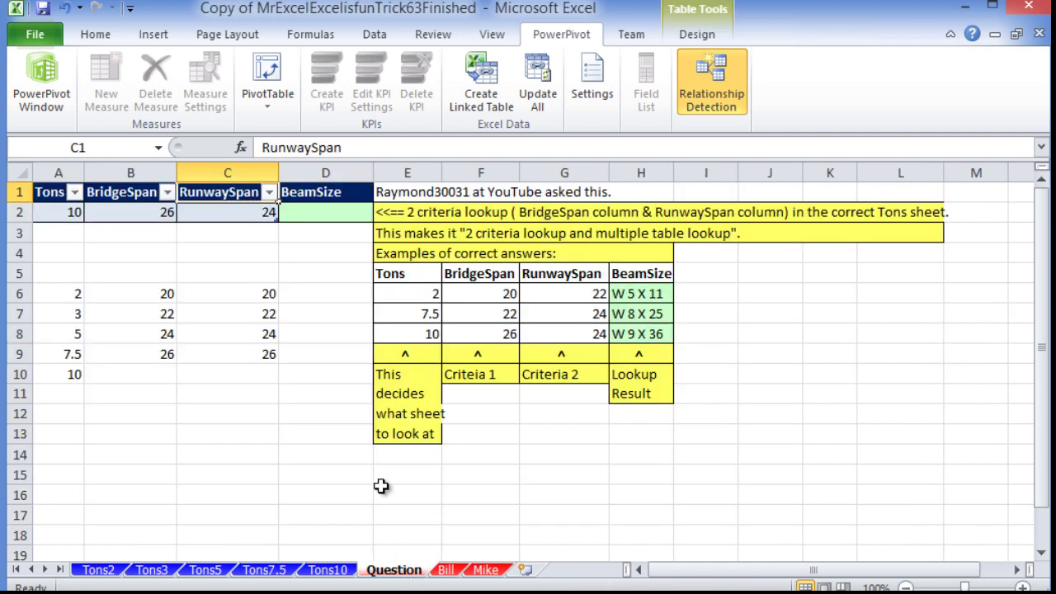
{"action": "left_click", "coordinate": [66, 207]}
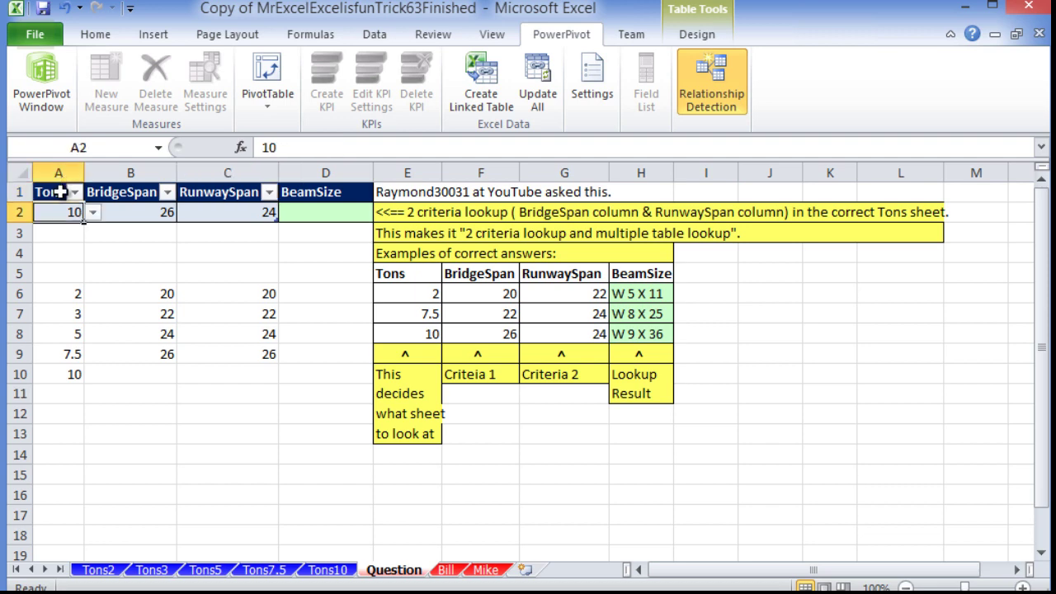
{"action": "left_click_drag", "start_coordinate": [64, 197], "coordinate": [241, 209]}
{"action": "left_click", "coordinate": [240, 209]}
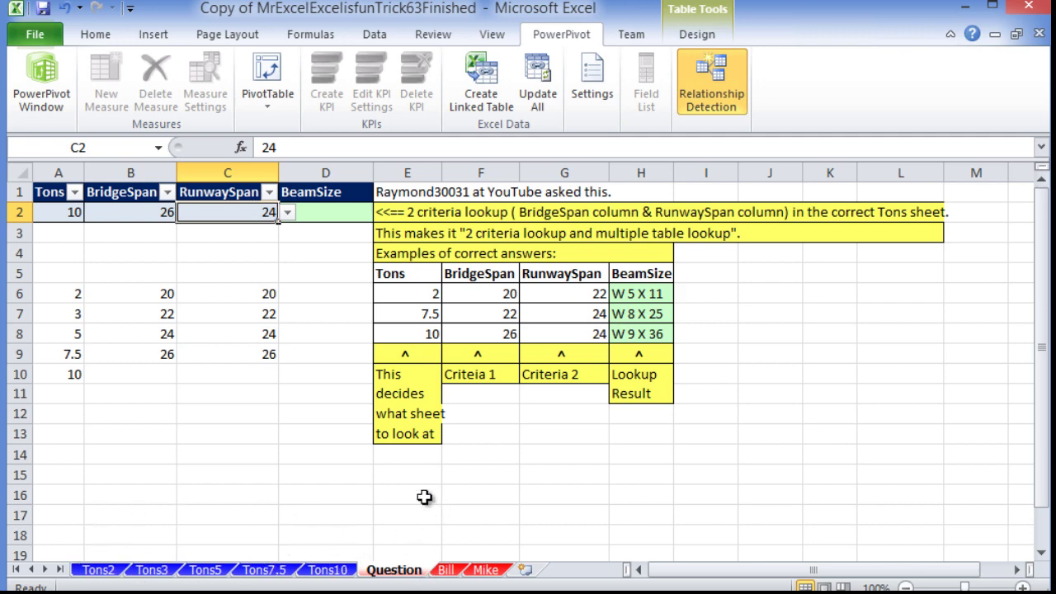
- Open the PowerPivot window to view the combined beam data in Table, and return to the workbook
{"action": "left_click", "coordinate": [46, 92]}
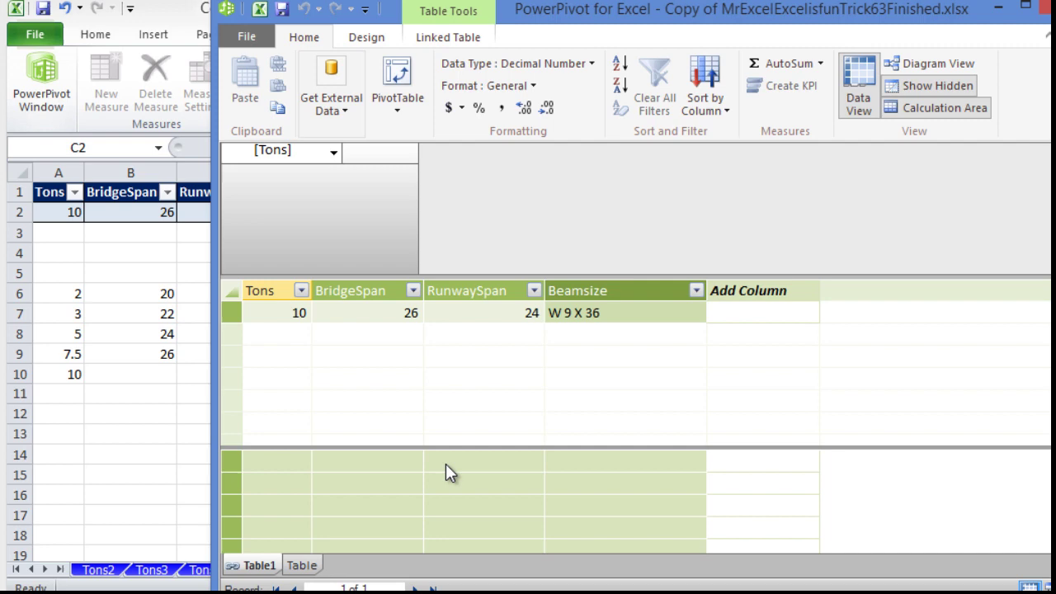
{"action": "left_click", "coordinate": [320, 569]}
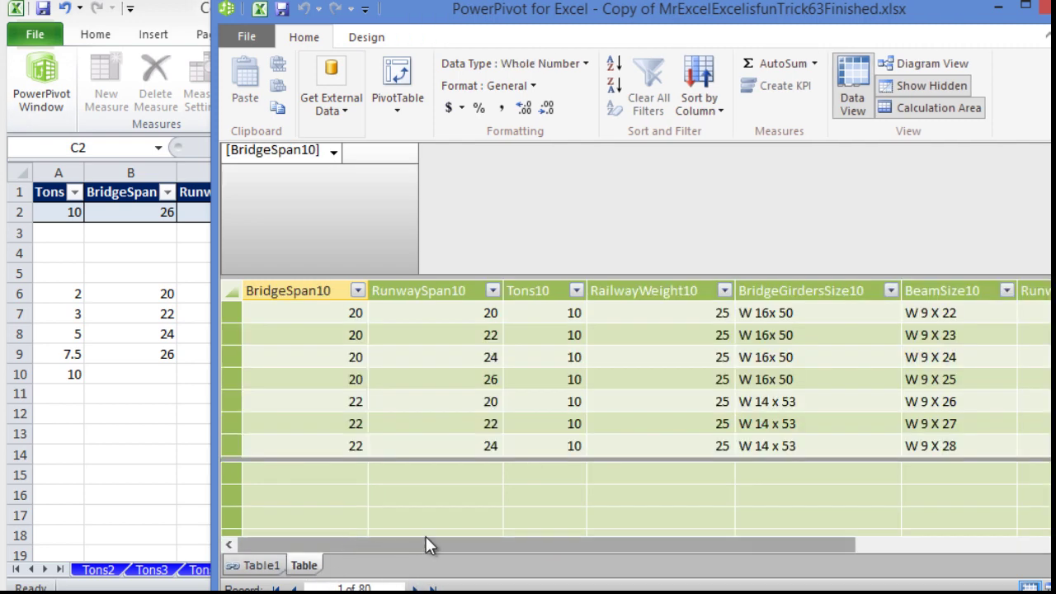
{"action": "left_click", "coordinate": [178, 456]}
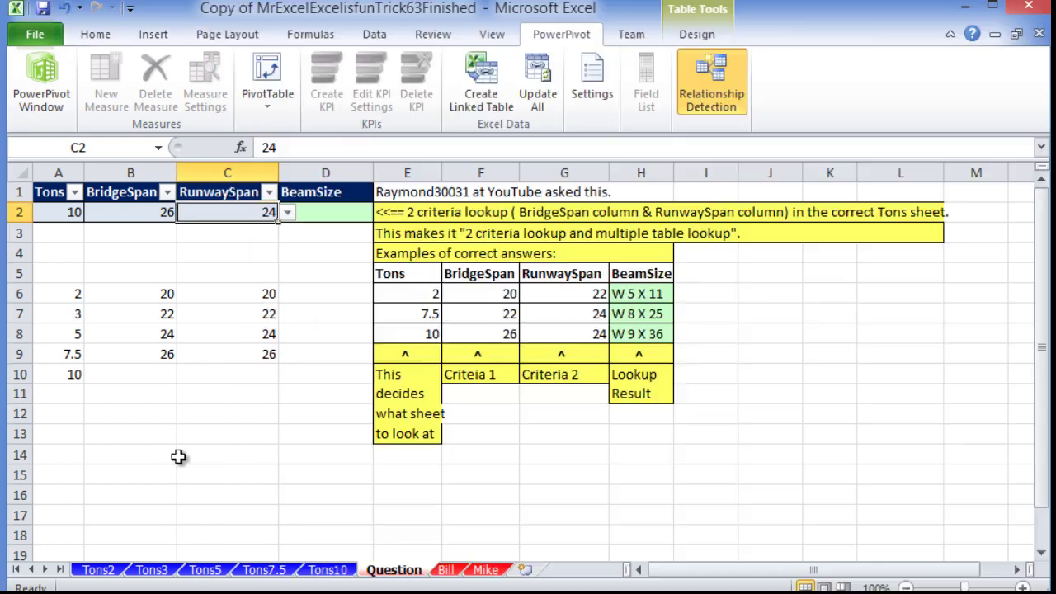
- View the source beam tables on the Tons2 and Tons3 sheets
{"action": "left_click", "coordinate": [100, 570]}
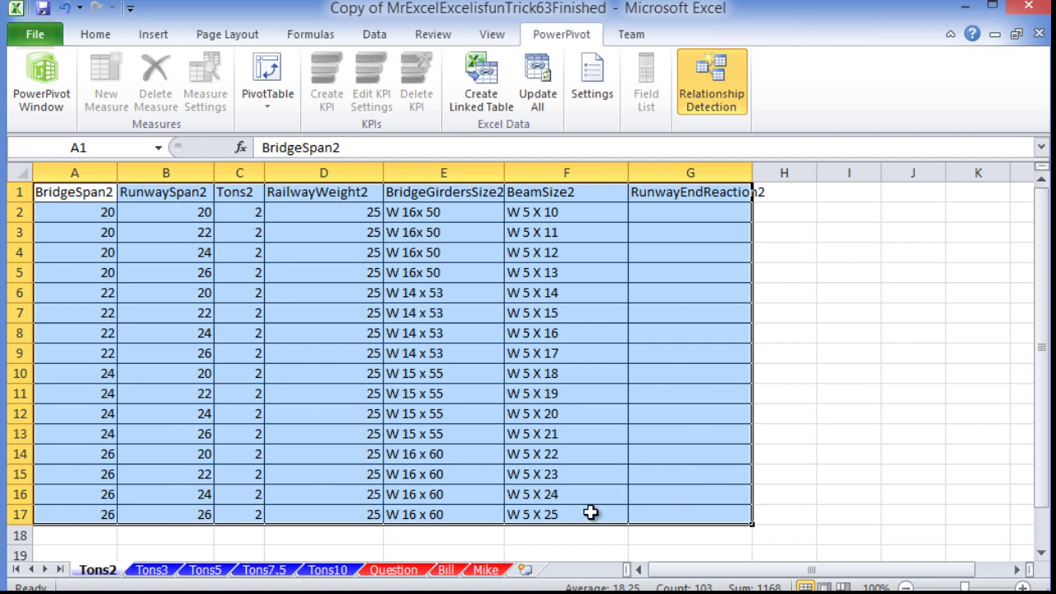
{"action": "left_click_drag", "start_coordinate": [591, 513], "coordinate": [75, 192]}
{"action": "left_click", "coordinate": [135, 218]}
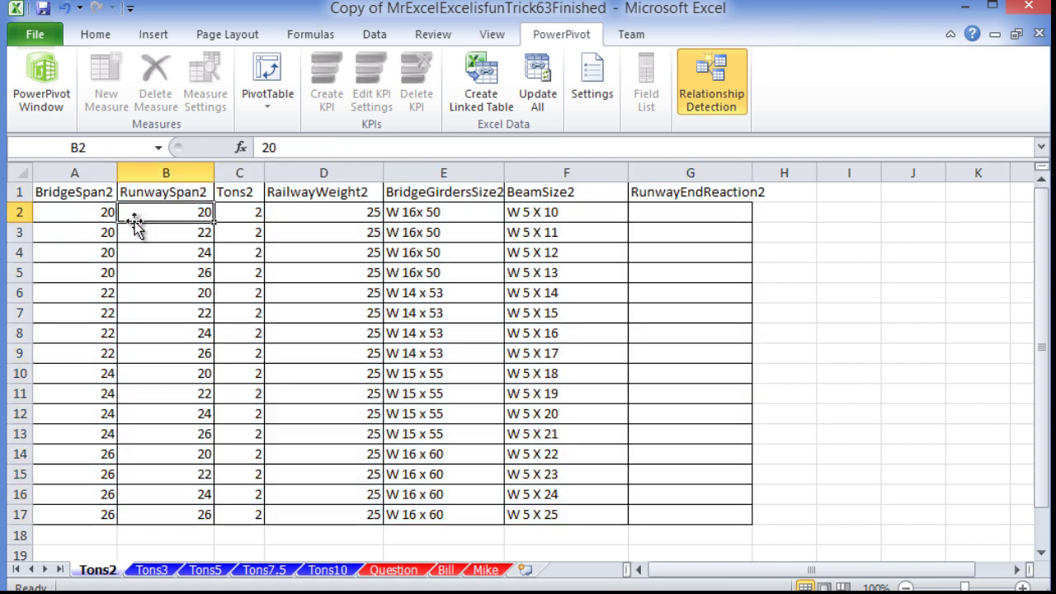
{"action": "left_click", "coordinate": [151, 570]}
{"action": "left_click", "coordinate": [129, 412]}
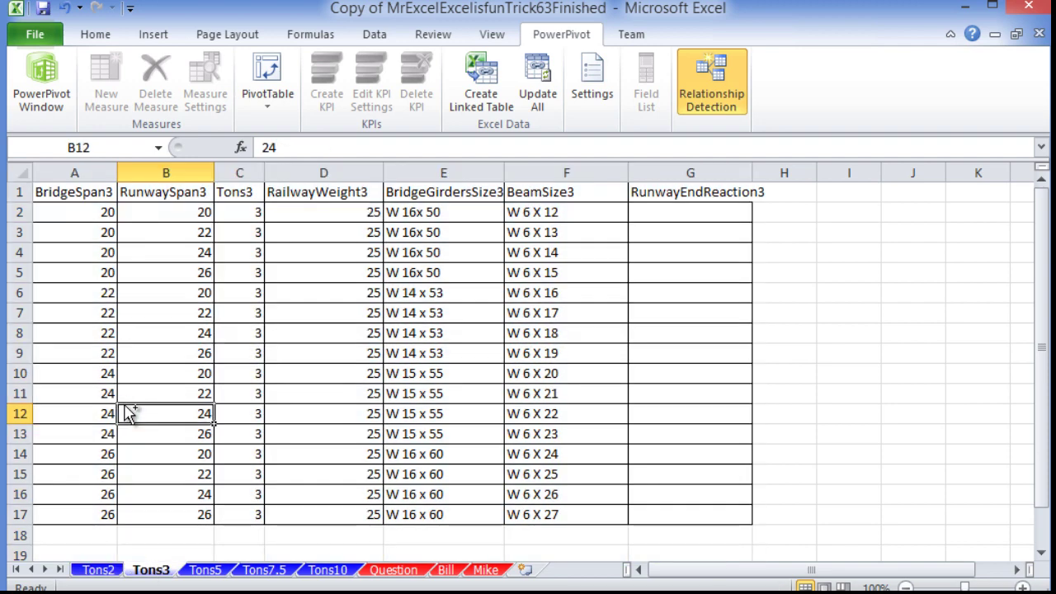
- Copy the whole Tons3 table, including its headers, in A1:G17
{"action": "key", "text": "ctrl+Home"}
{"action": "key", "text": "ctrl+shift+Right"}
{"action": "key", "text": "ctrl+shift+Down"}
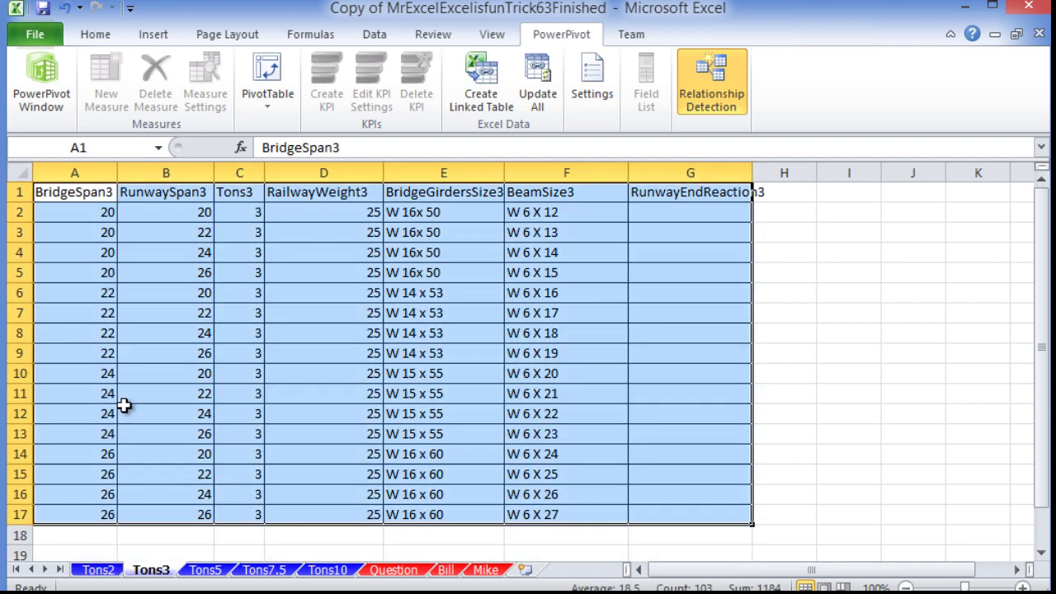
{"action": "key", "text": "ctrl+c"}
- Preview appending the copied Tons3 data to the PowerPivot table named Table, excluding the first row of copied data
{"action": "left_click", "coordinate": [37, 89]}
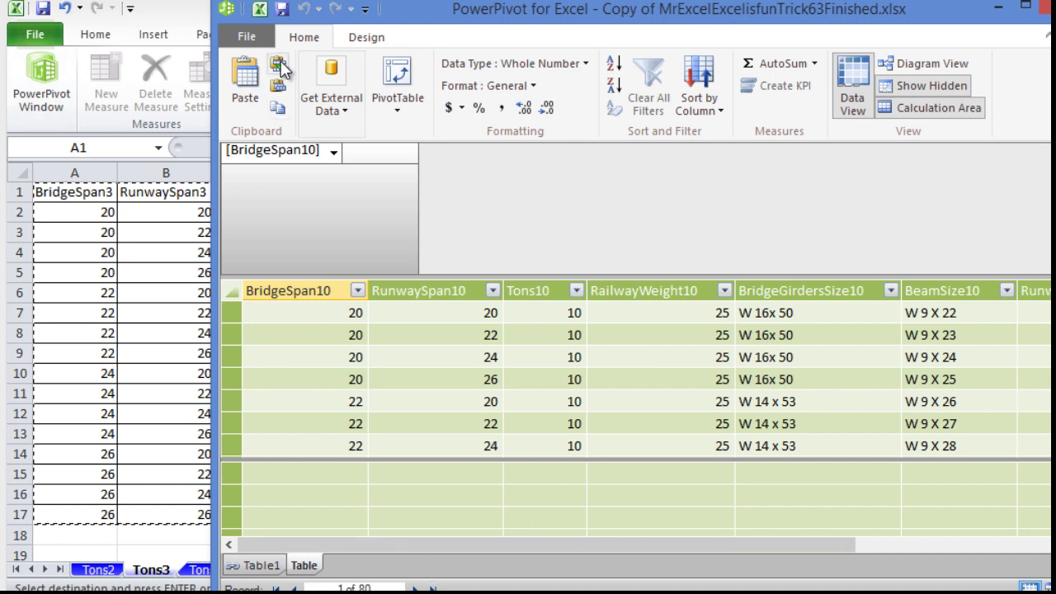
{"action": "left_click", "coordinate": [963, 535]}
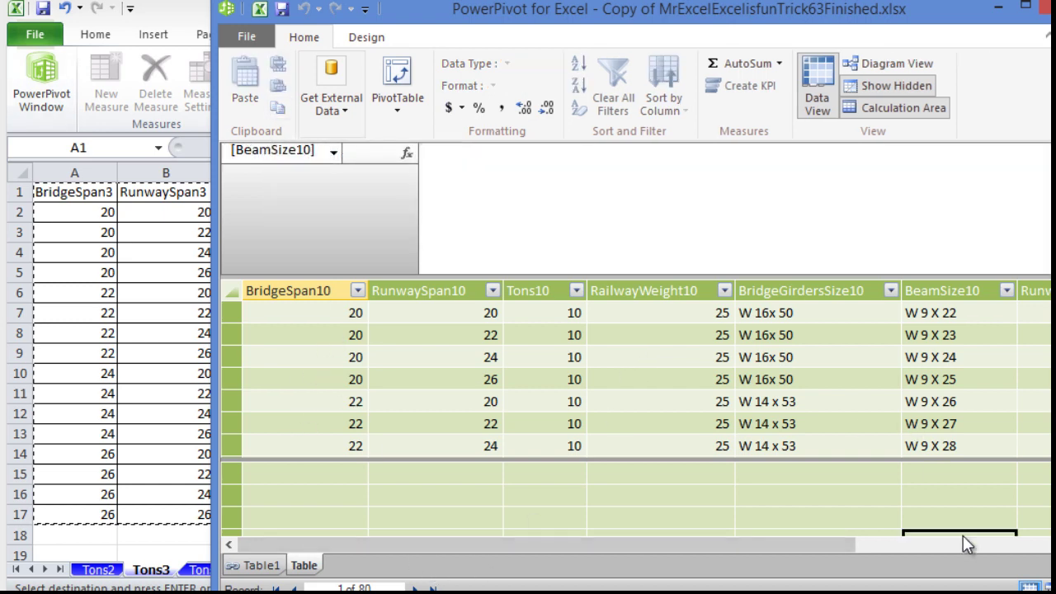
{"action": "left_click", "coordinate": [959, 545]}
{"action": "left_click_drag", "start_coordinate": [955, 544], "coordinate": [641, 551]}
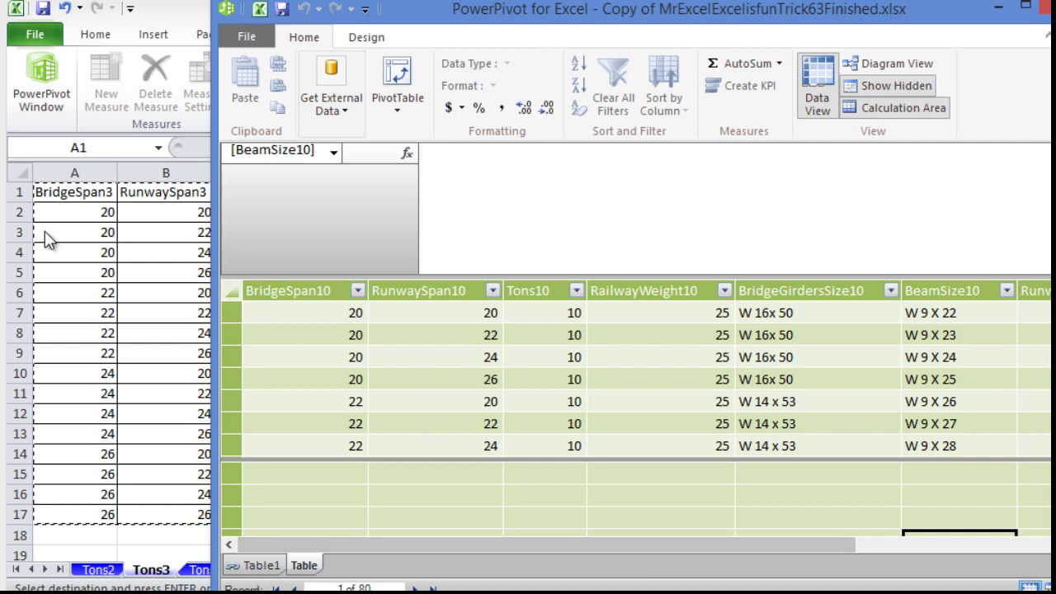
{"action": "left_click", "coordinate": [75, 202]}
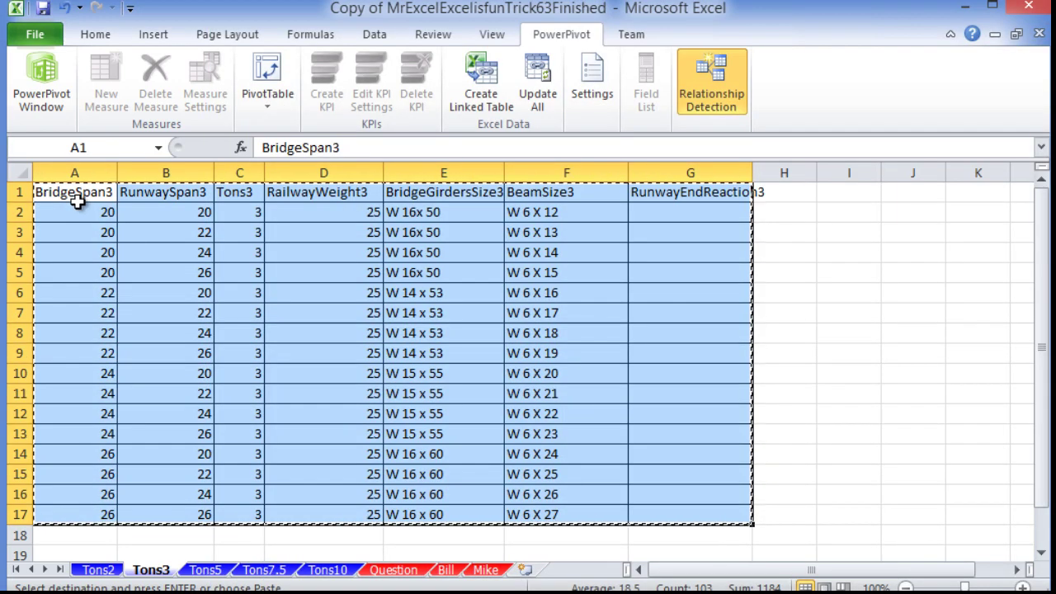
{"action": "key", "text": "alt+Tab"}
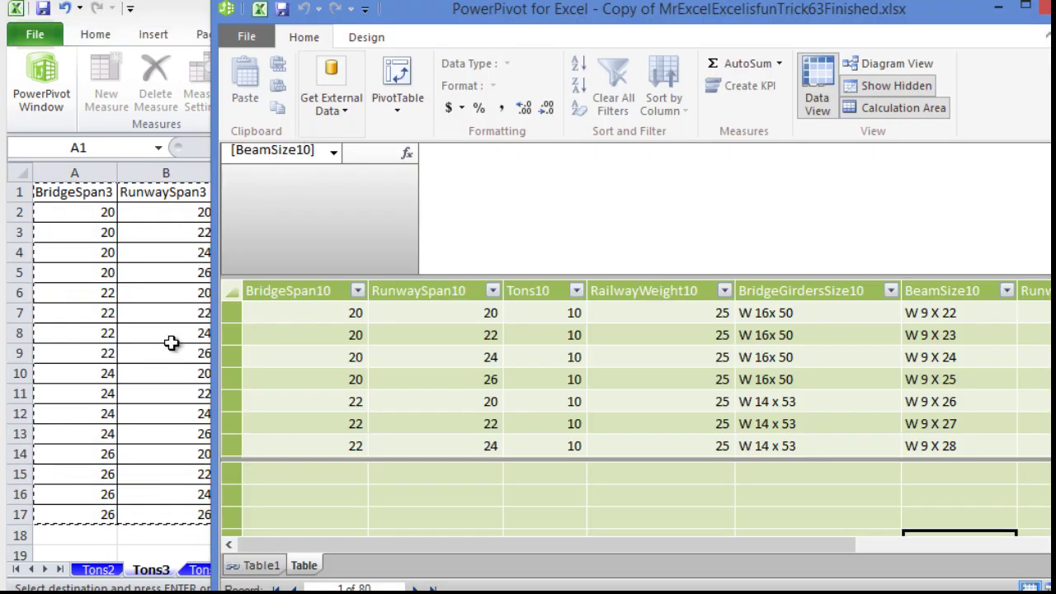
{"action": "left_click", "coordinate": [405, 397]}
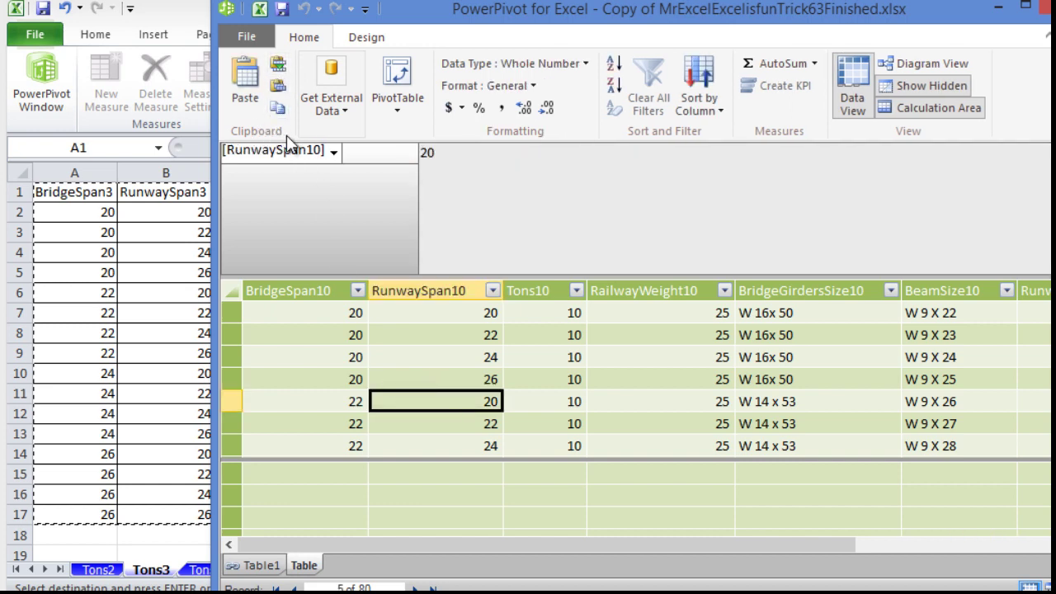
{"action": "left_click", "coordinate": [279, 66]}
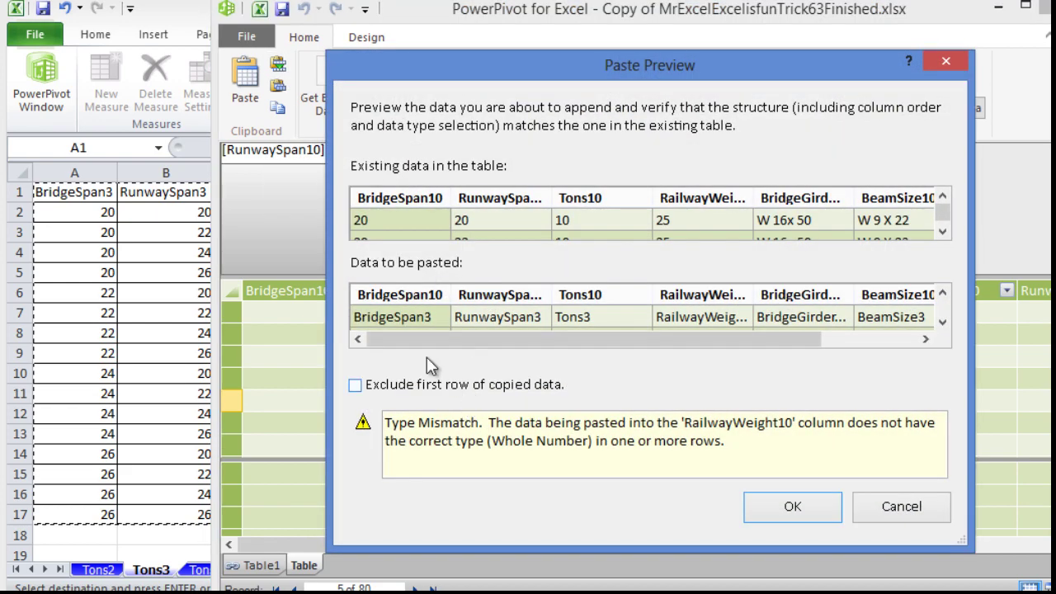
{"action": "left_click", "coordinate": [434, 385]}
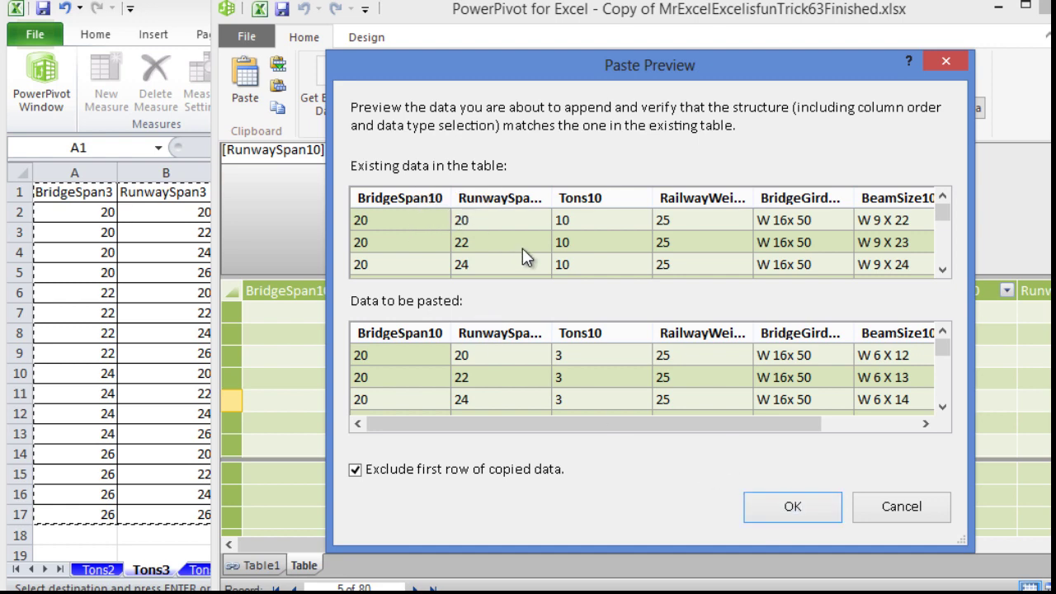
{"action": "key", "text": "Return"}
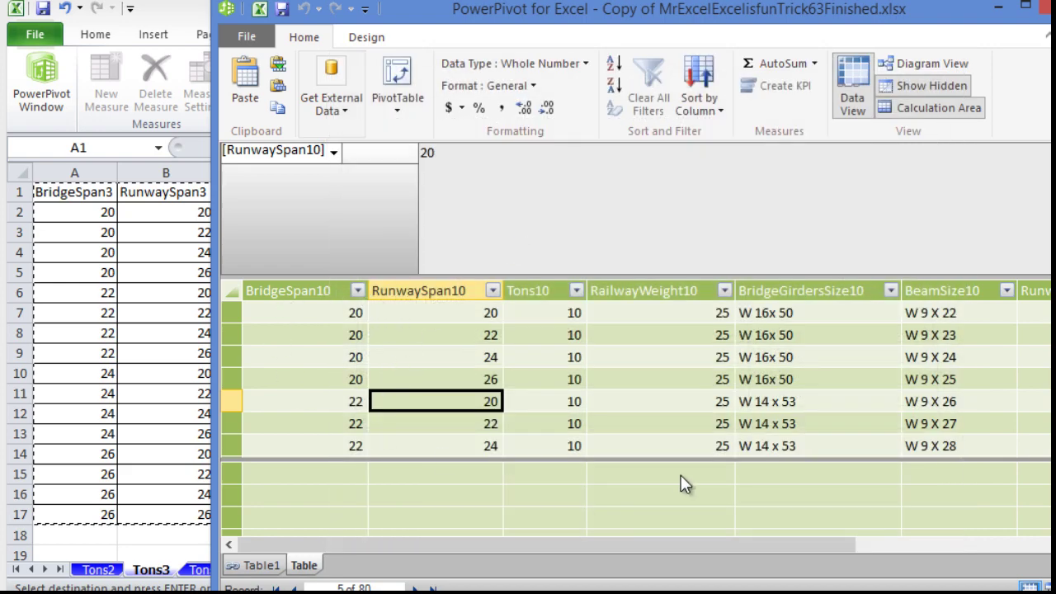
- Show the linked Table1 in PowerPivot and its source criteria table A1:C2 on the Question sheet
{"action": "left_click", "coordinate": [248, 565]}
{"action": "left_click", "coordinate": [158, 481]}
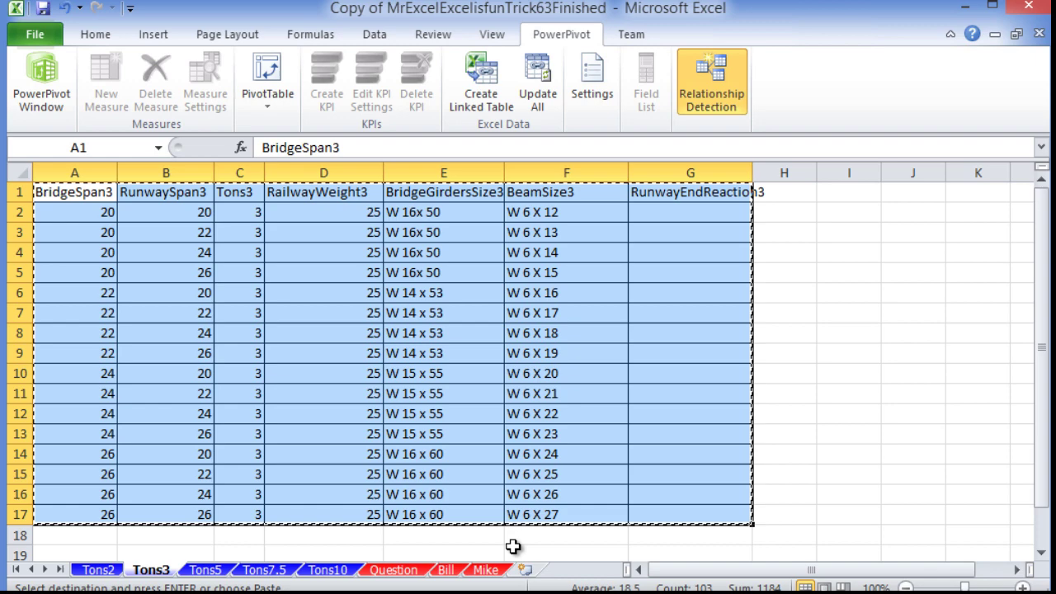
{"action": "left_click", "coordinate": [417, 570]}
{"action": "left_click_drag", "start_coordinate": [224, 214], "coordinate": [45, 176]}
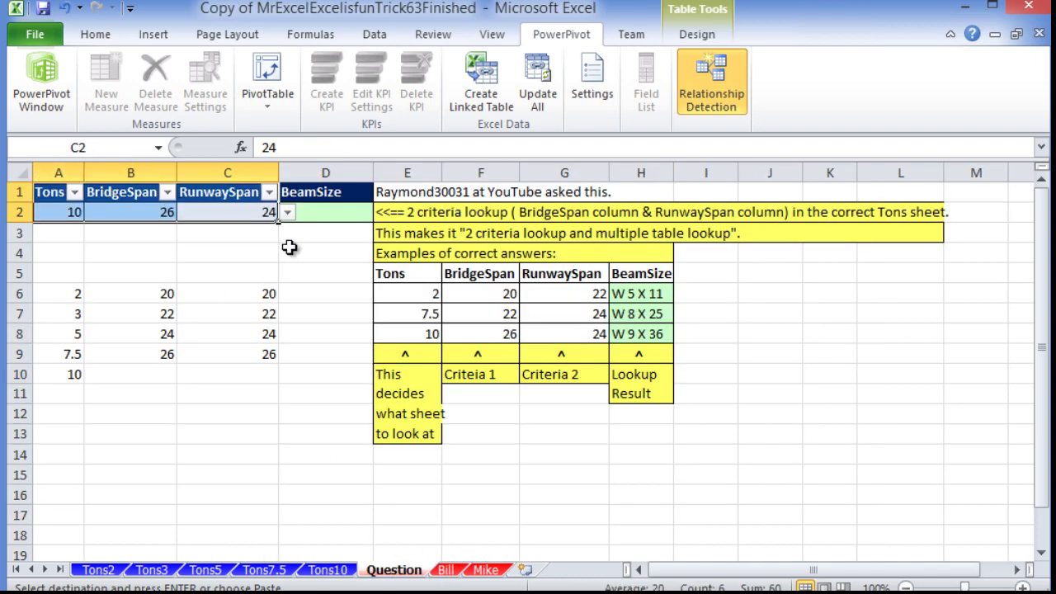
- Examine the Beamsize column's LOOKUPVALUE formula in PowerPivot Table1, focusing on the result column 'Table'[BeamSize10] and search column 'Table'[RunwaySpan10]
{"action": "key", "text": "alt+Tab"}
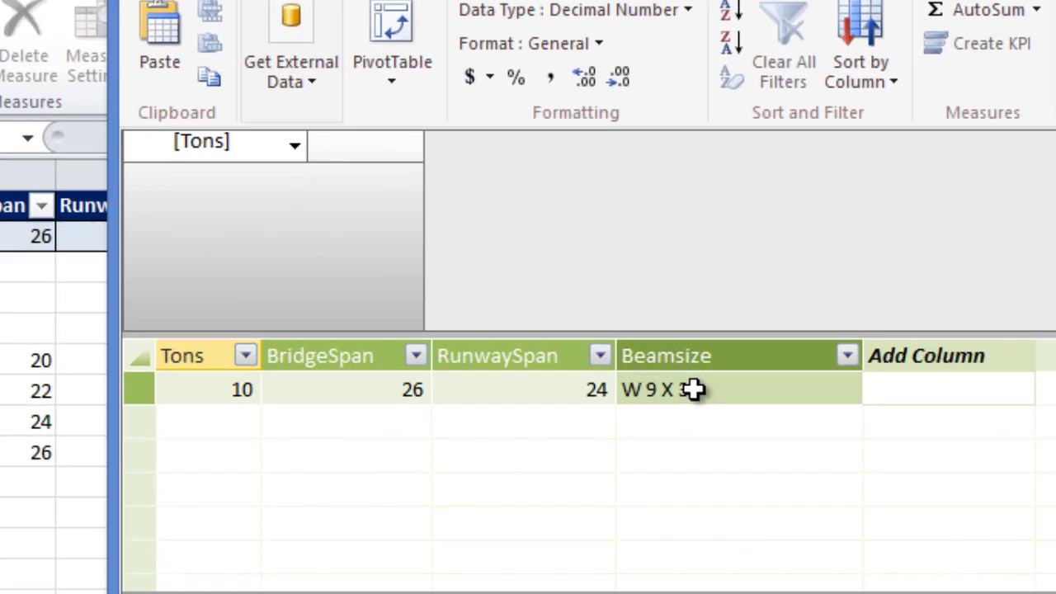
{"action": "left_click", "coordinate": [595, 312]}
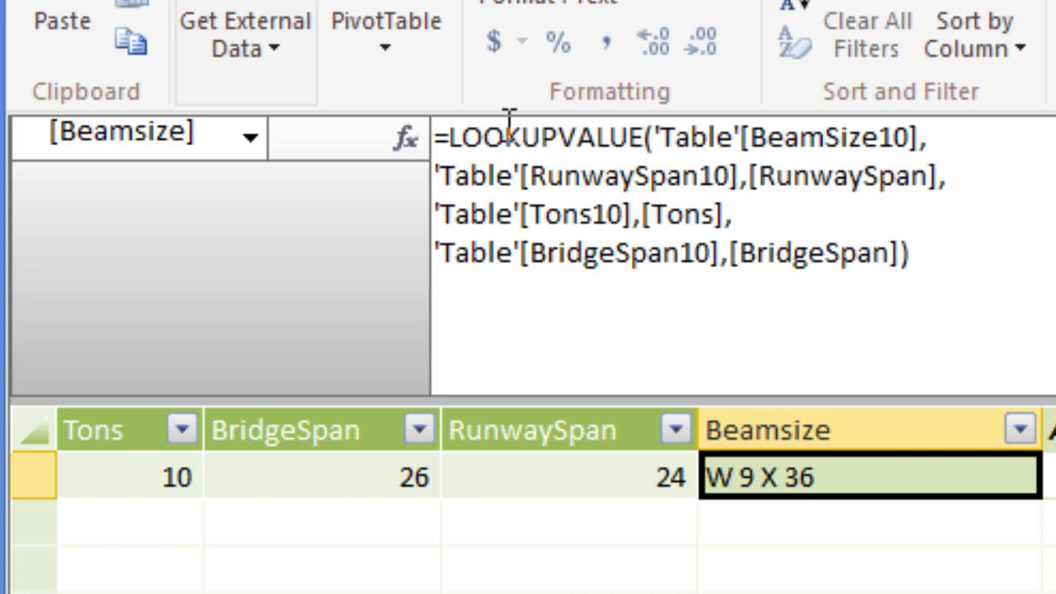
{"action": "left_click", "coordinate": [669, 136]}
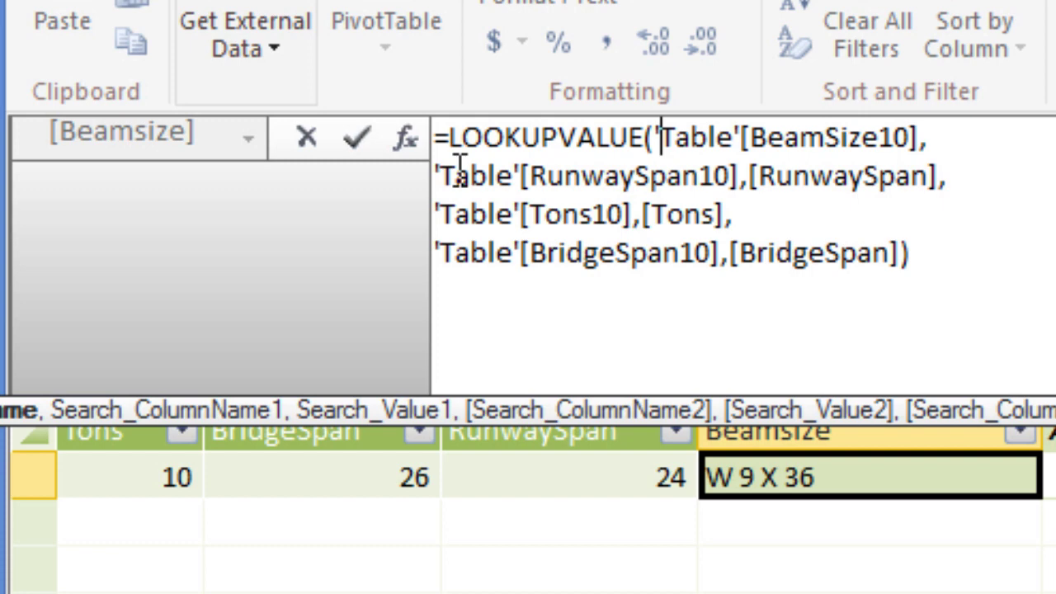
{"action": "left_click_drag", "start_coordinate": [660, 136], "coordinate": [931, 153]}
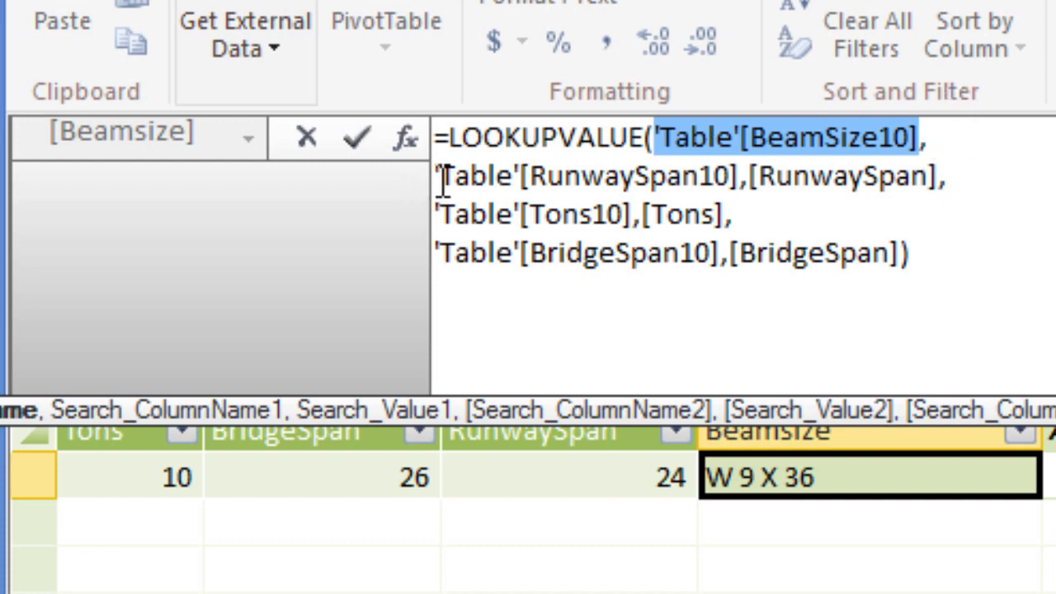
{"action": "left_click_drag", "start_coordinate": [435, 176], "coordinate": [745, 171]}
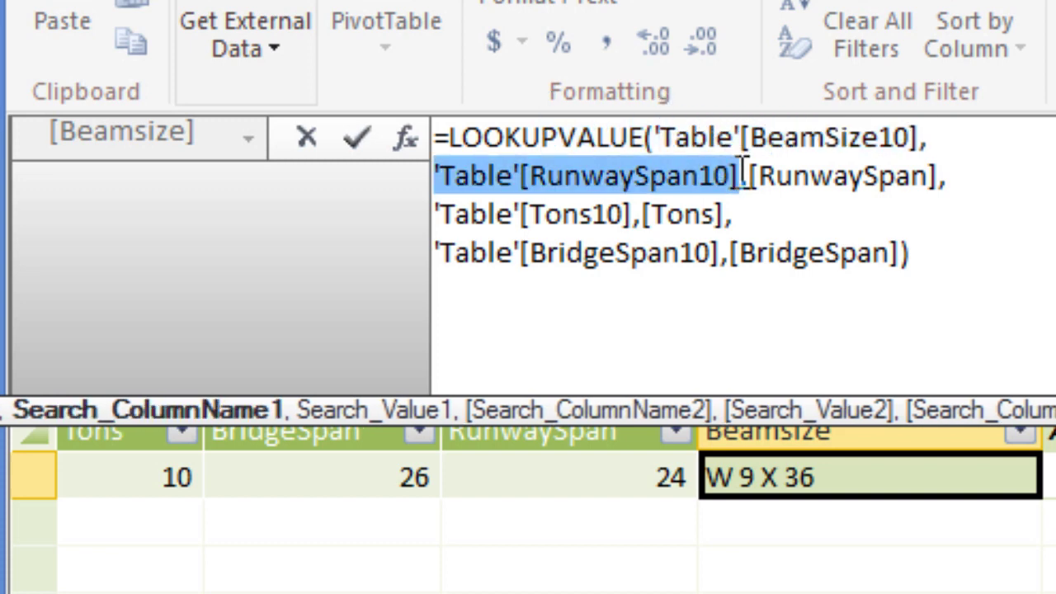
{"action": "left_click", "coordinate": [743, 175]}
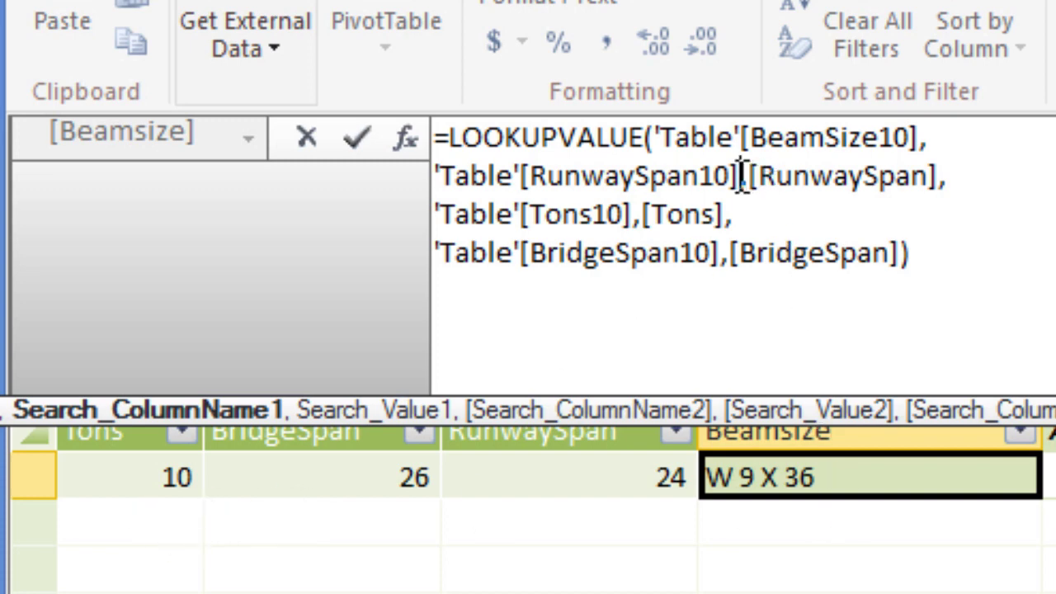
{"action": "left_click_drag", "start_coordinate": [742, 175], "coordinate": [426, 189]}
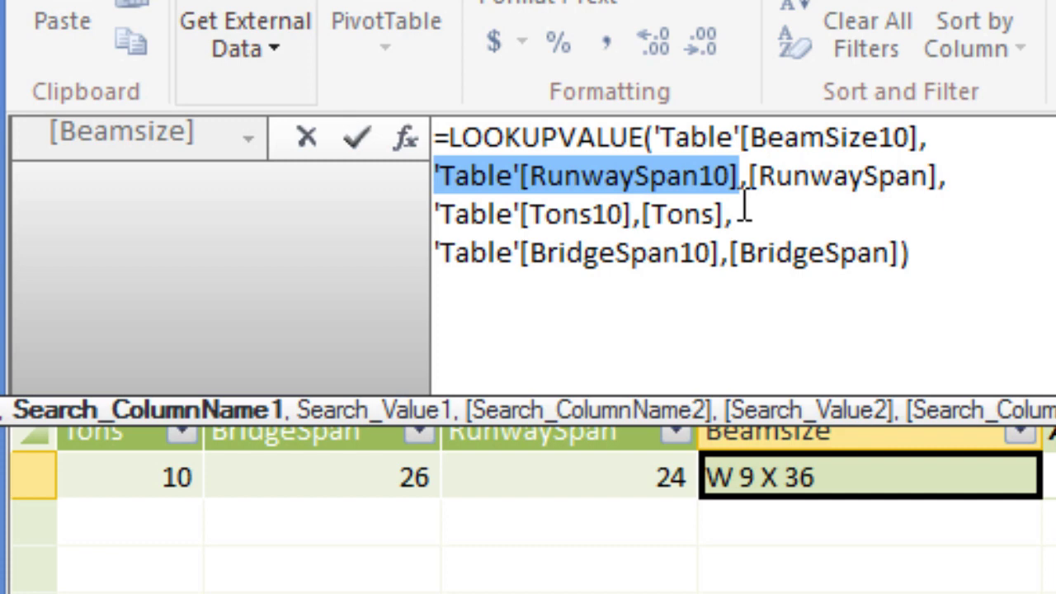
- Examine how the Beamsize formula pairs the RunwaySpan10 and Tons10 search columns with their Table1 criteria, leaving the formula as it is
{"action": "left_click_drag", "start_coordinate": [757, 175], "coordinate": [927, 176]}
{"action": "left_click_drag", "start_coordinate": [625, 214], "coordinate": [488, 216]}
{"action": "left_click", "coordinate": [668, 216]}
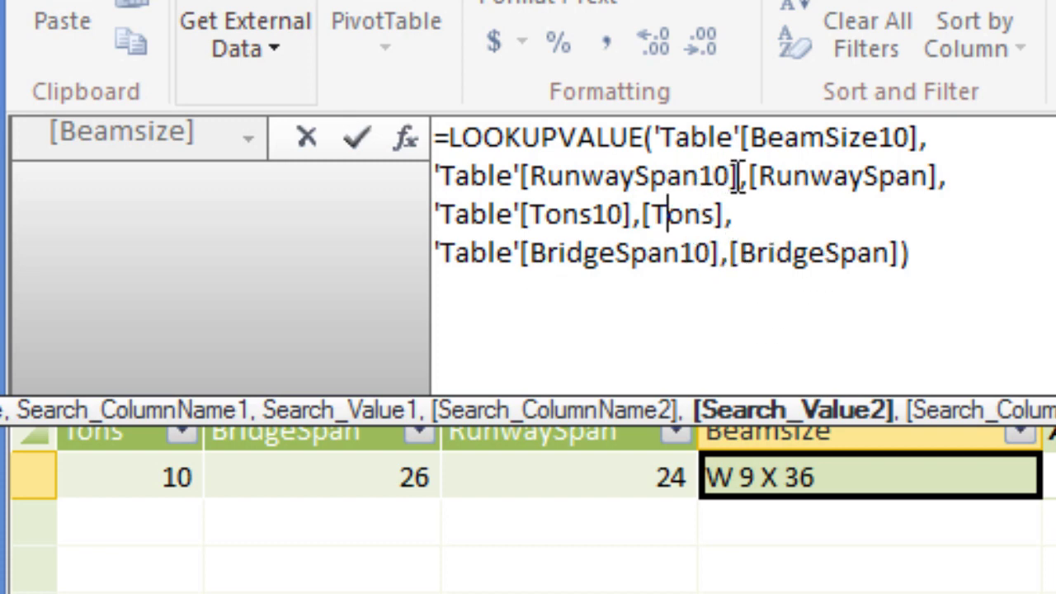
{"action": "left_click_drag", "start_coordinate": [732, 175], "coordinate": [433, 198]}
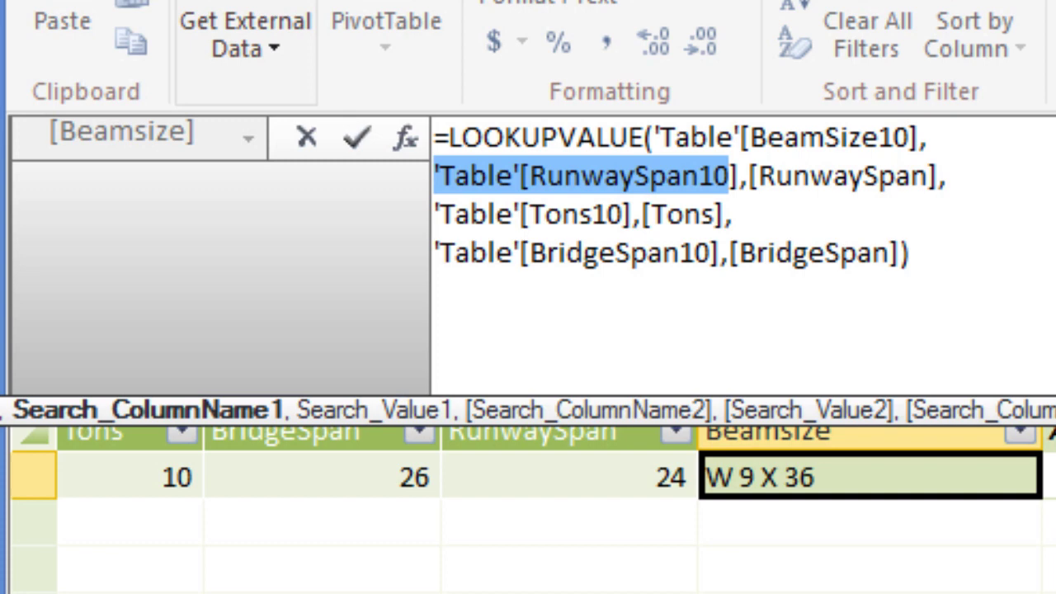
{"action": "left_click", "coordinate": [850, 175]}
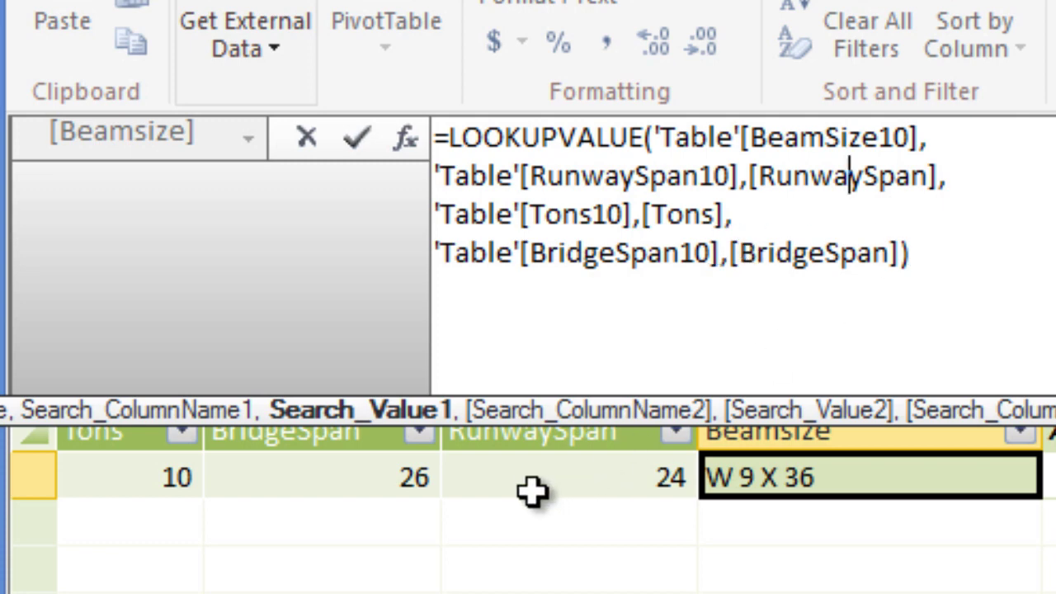
{"action": "left_click", "coordinate": [1018, 341]}
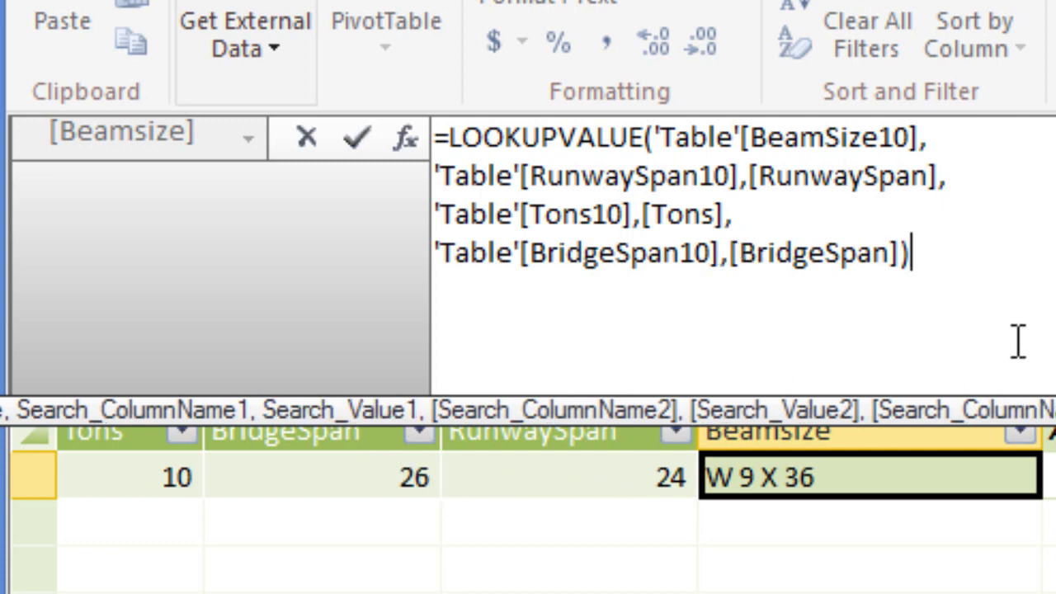
{"action": "key", "text": "Return"}
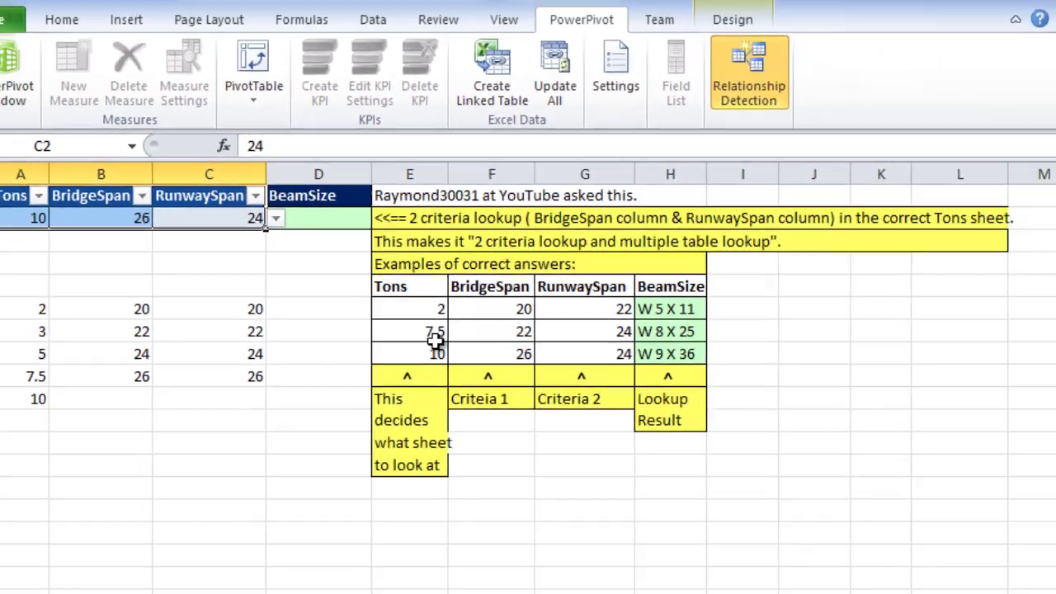
- Review the example criteria and beam size answers in rows 7 and 8 of the Question sheet
{"action": "left_click", "coordinate": [440, 318]}
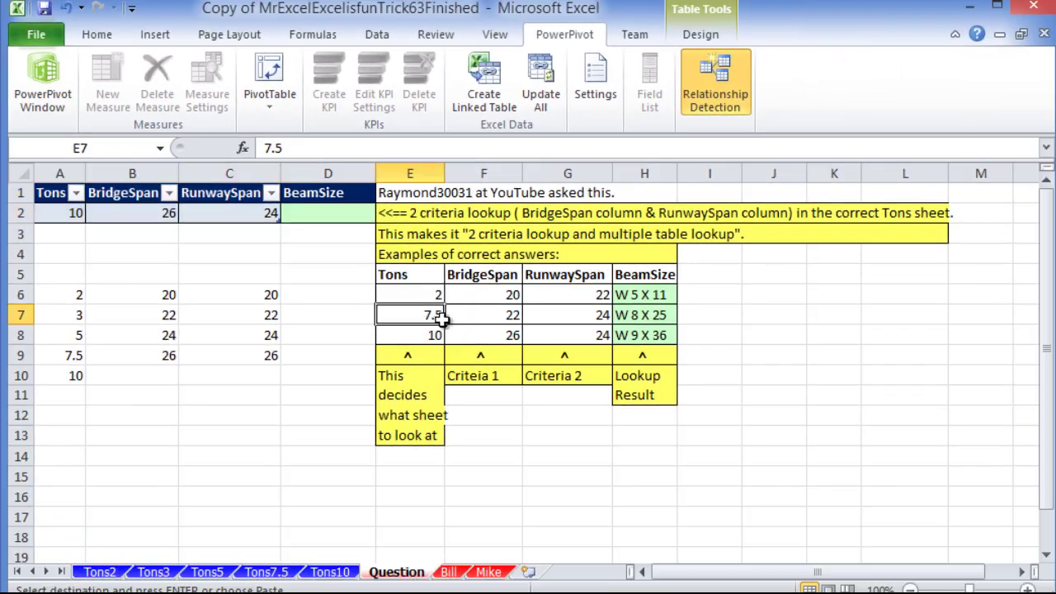
{"action": "left_click_drag", "start_coordinate": [440, 319], "coordinate": [582, 320]}
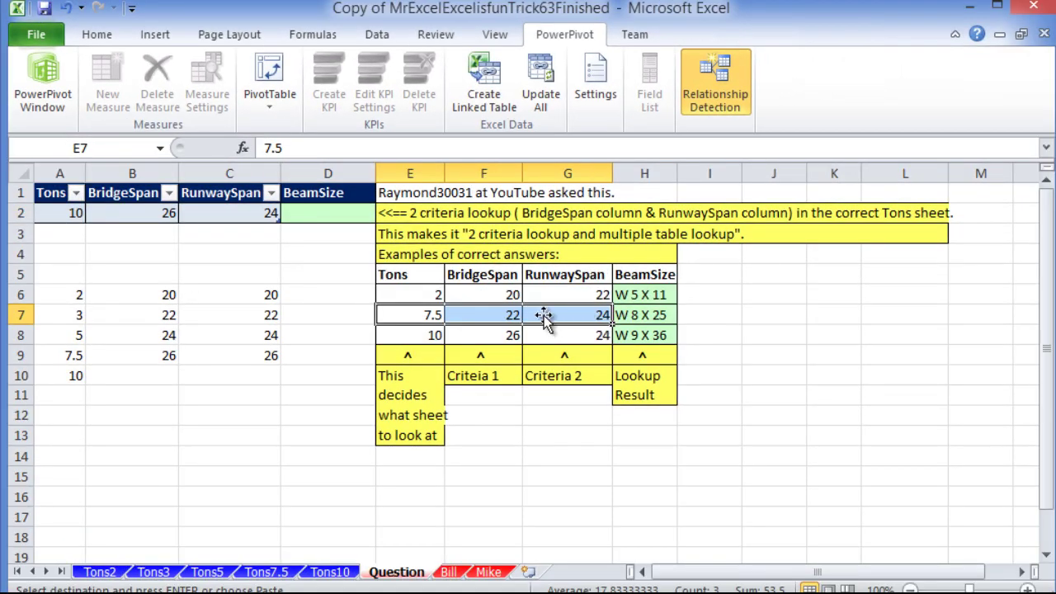
{"action": "left_click_drag", "start_coordinate": [435, 334], "coordinate": [650, 337]}
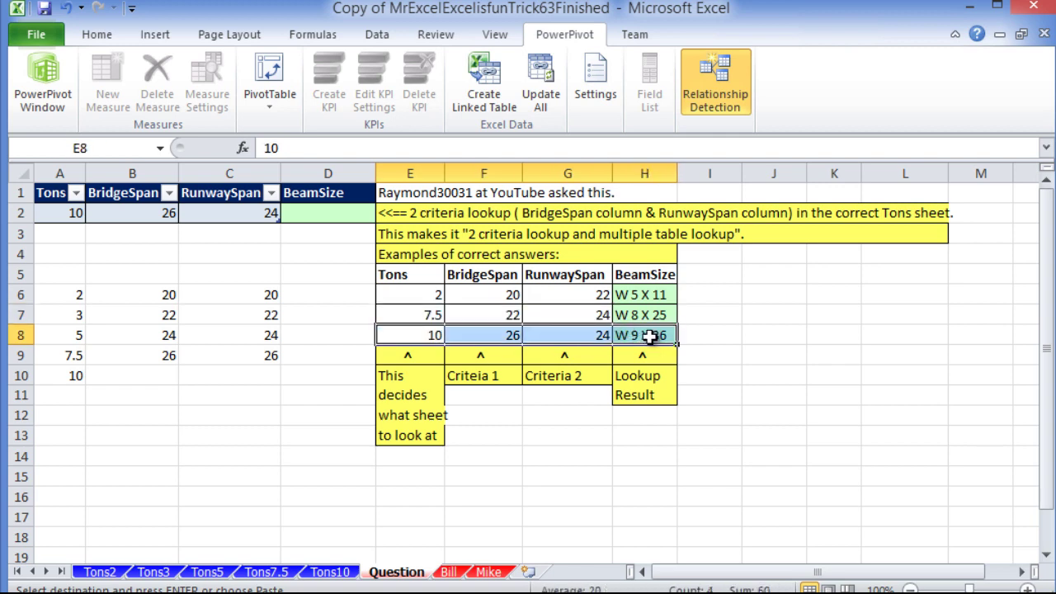
{"action": "left_click", "coordinate": [650, 337]}
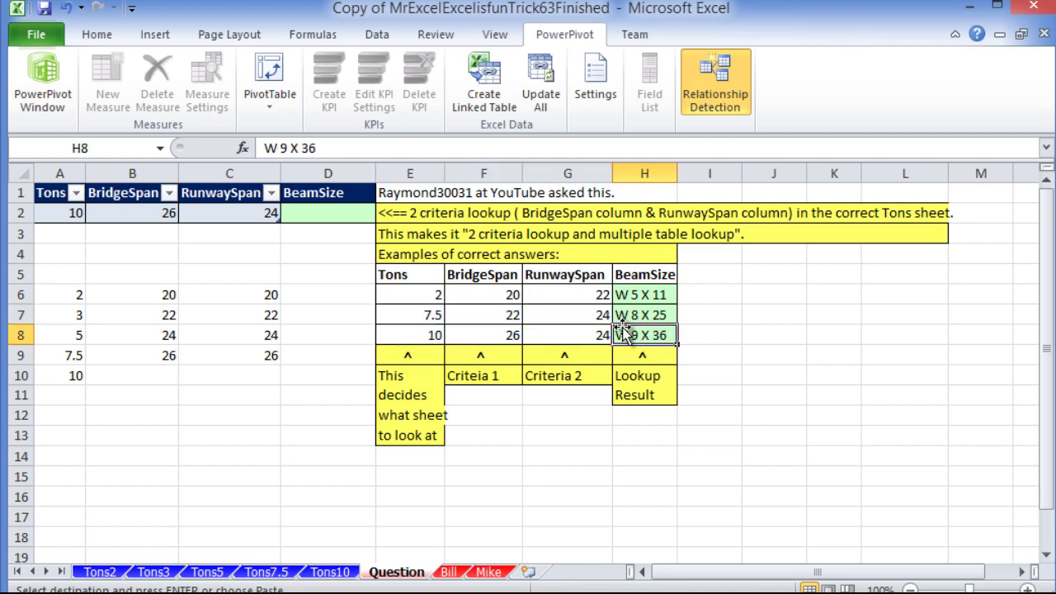
- Copy the example criteria in E6:G7 and paste them as values below the criteria table's last row, starting at A3
{"action": "left_click_drag", "start_coordinate": [596, 317], "coordinate": [431, 292]}
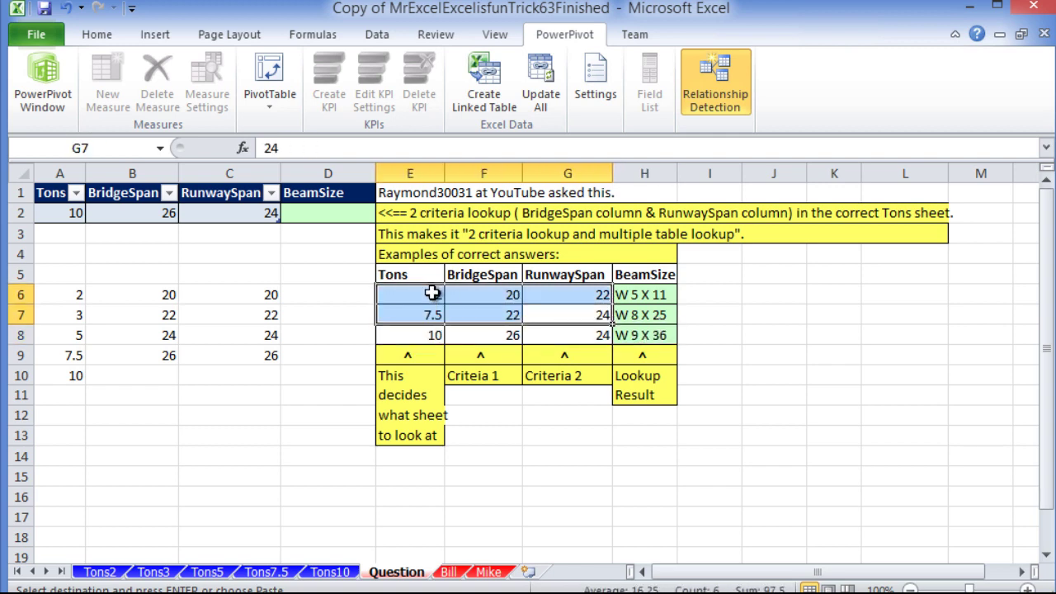
{"action": "key", "text": "ctrl+c"}
{"action": "left_click", "coordinate": [314, 213]}
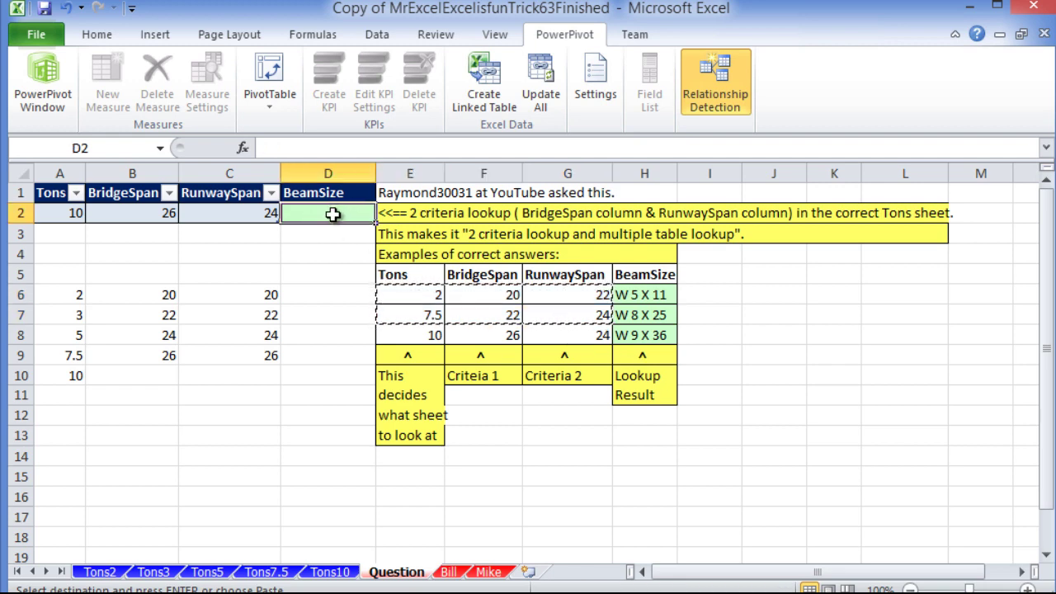
{"action": "left_click", "coordinate": [74, 235]}
{"action": "right_click", "coordinate": [52, 236]}
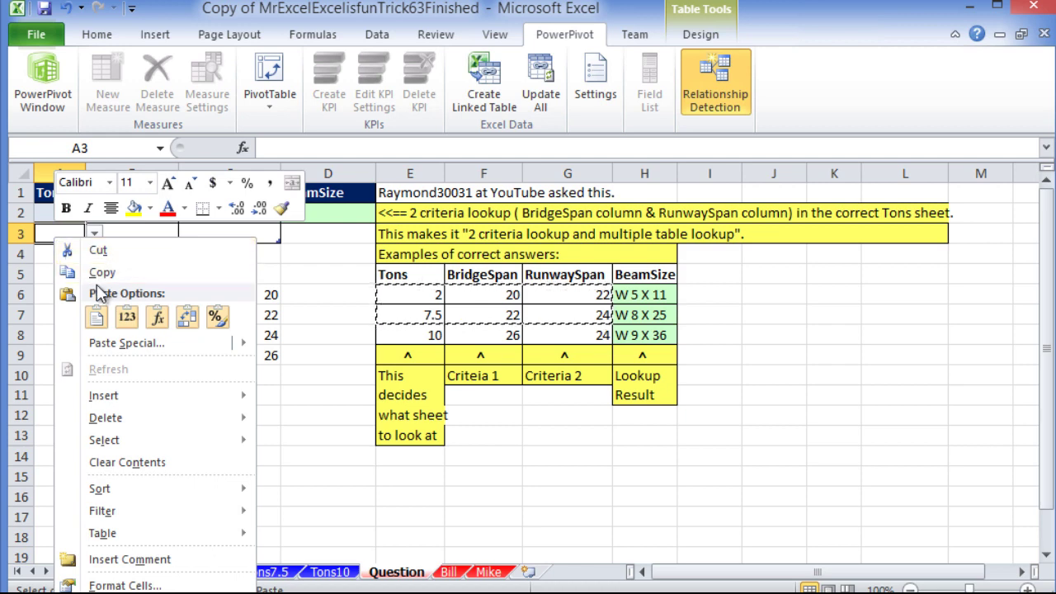
{"action": "left_click", "coordinate": [126, 316]}
{"action": "left_click", "coordinate": [208, 235]}
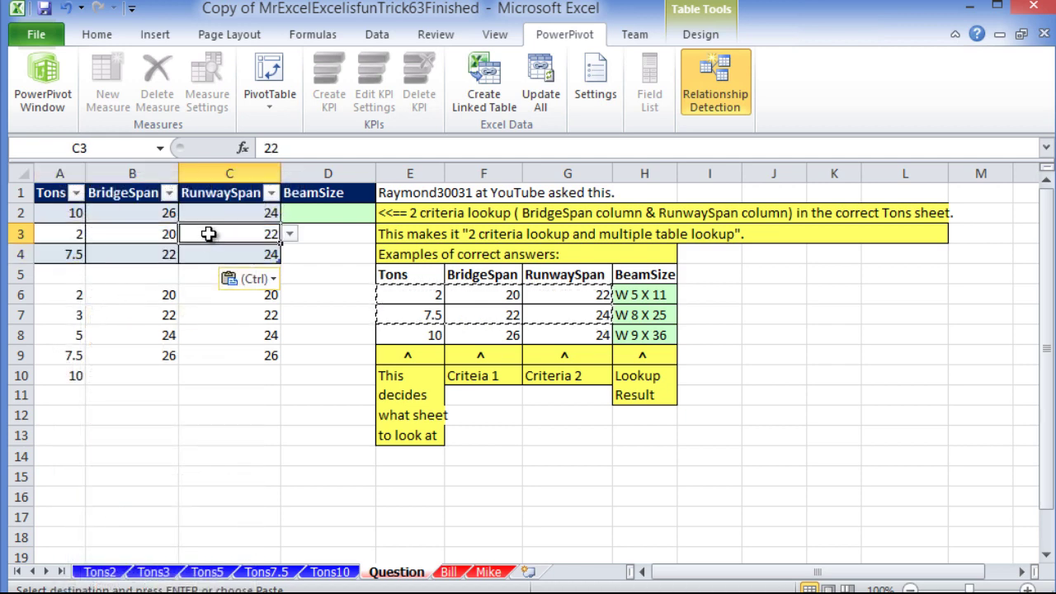
- Update all linked tables and place the PowerPivot window so Table1's Beamsize column can be compared with the example answers
{"action": "left_click", "coordinate": [532, 72]}
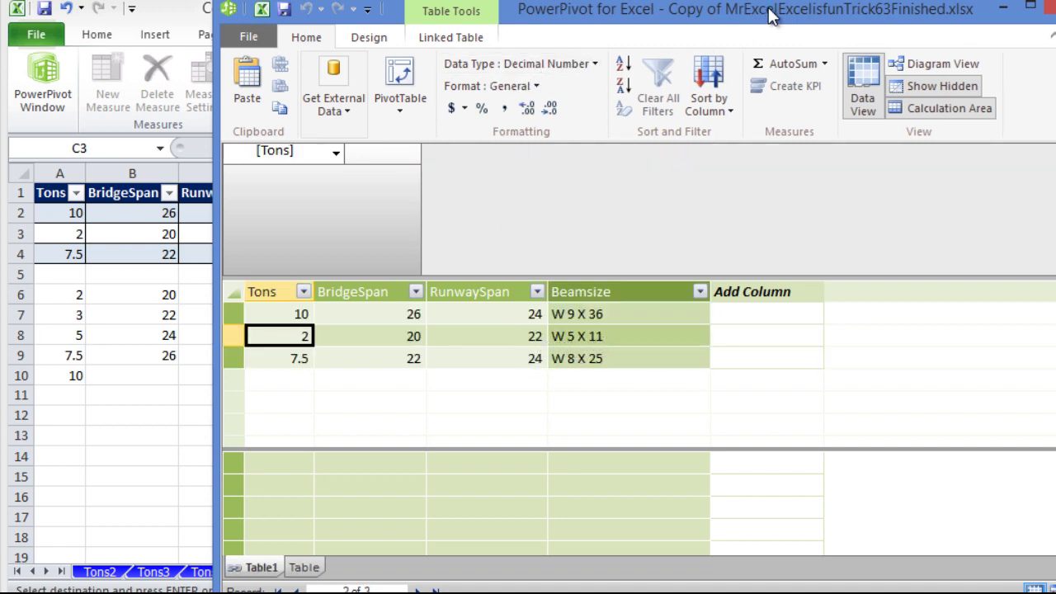
{"action": "left_click_drag", "start_coordinate": [772, 16], "coordinate": [246, 10]}
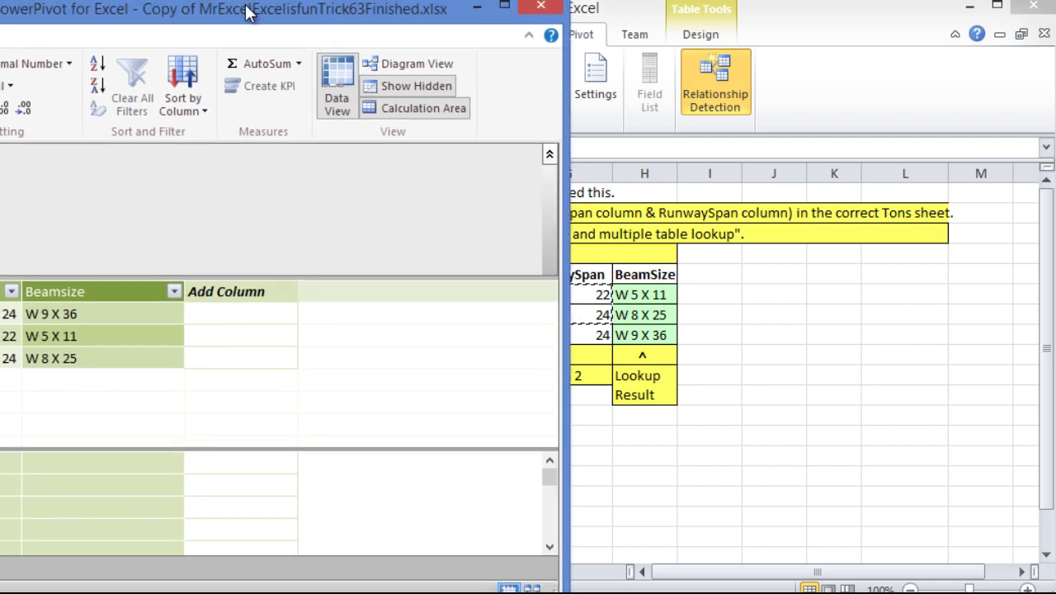